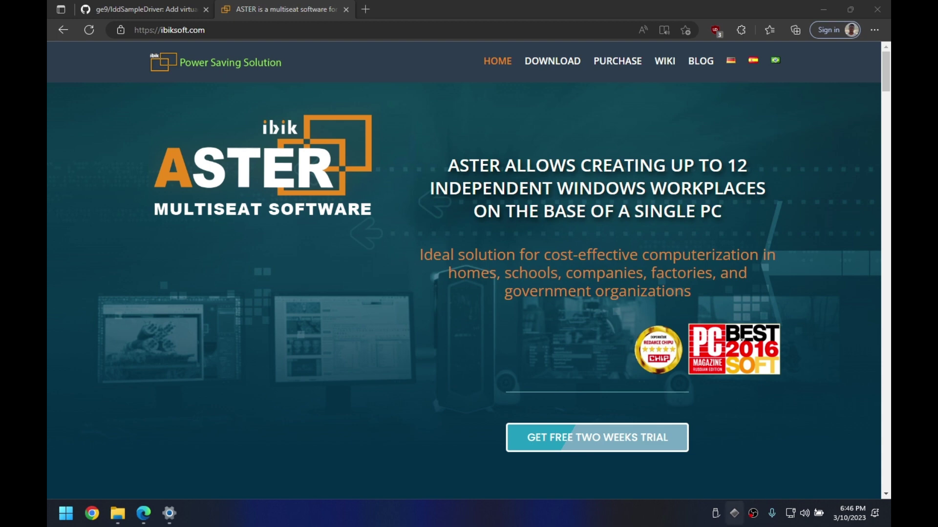
Open the ASTER multiseat download page via the free two-week trial link, then minimize Edge.
{"action": "left_click", "coordinate": [581, 437]}
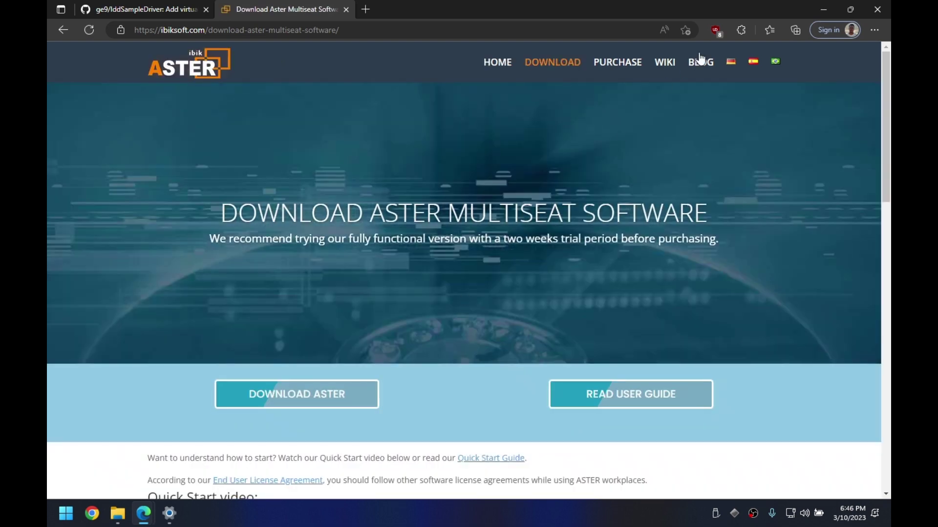
{"action": "left_click", "coordinate": [821, 10]}
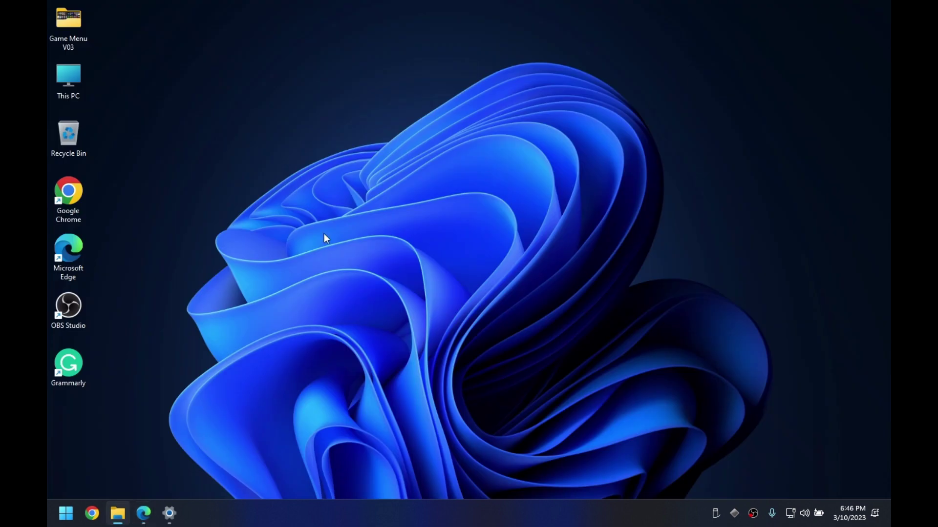
{"action": "right_click", "coordinate": [331, 211]}
{"action": "left_click", "coordinate": [383, 307]}
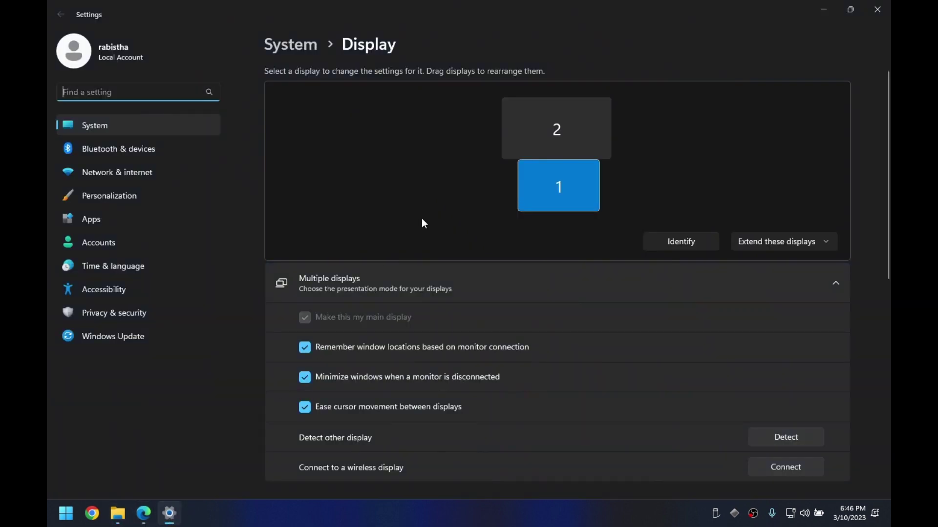
{"action": "left_click", "coordinate": [555, 134]}
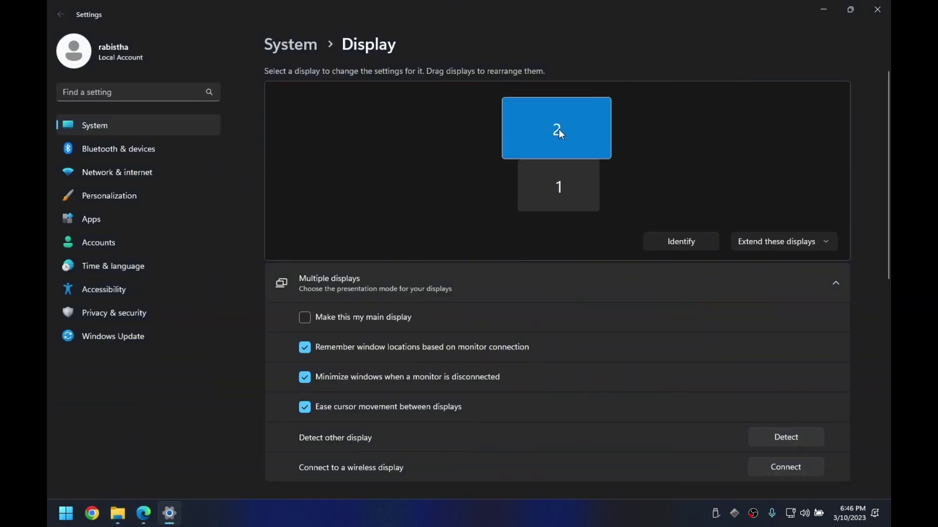
{"action": "left_click", "coordinate": [560, 178]}
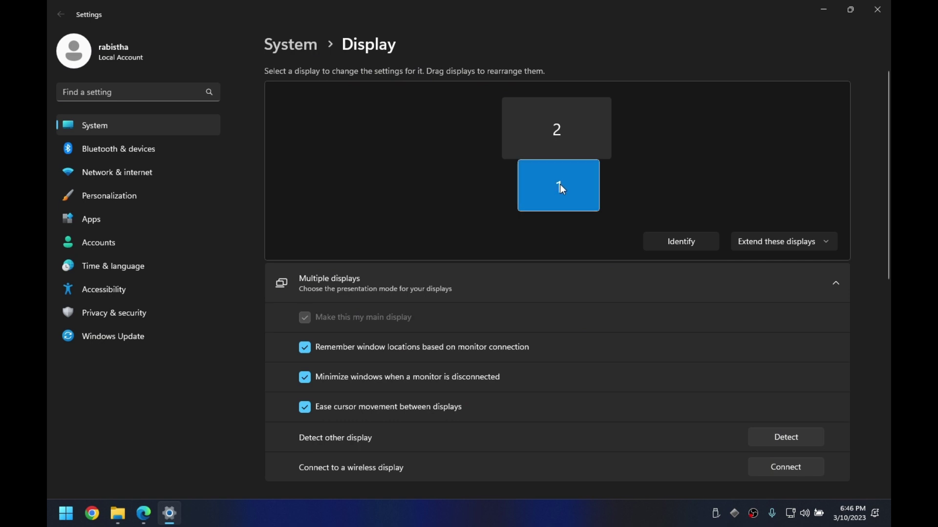
{"action": "left_click", "coordinate": [822, 11]}
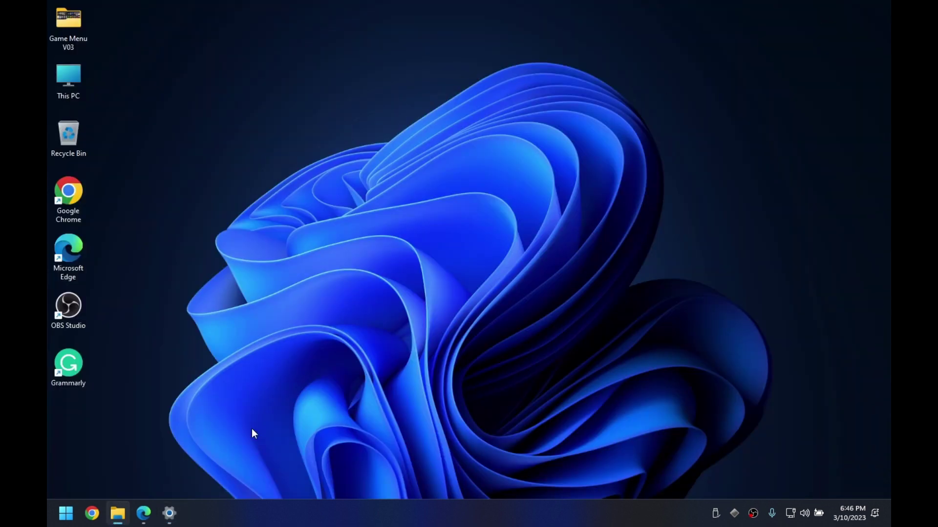
Open the IddSampleDriver 0.0.1.2 release on GitHub, then maximize File Explorer on BOOTCAMP (C:).
{"action": "mouse_move", "coordinate": [145, 522]}
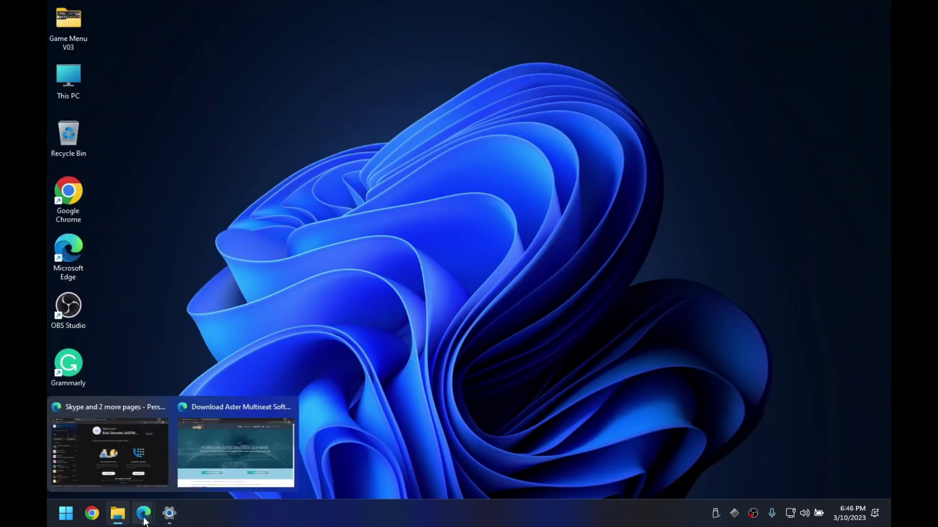
{"action": "left_click", "coordinate": [228, 472]}
{"action": "left_click", "coordinate": [164, 7]}
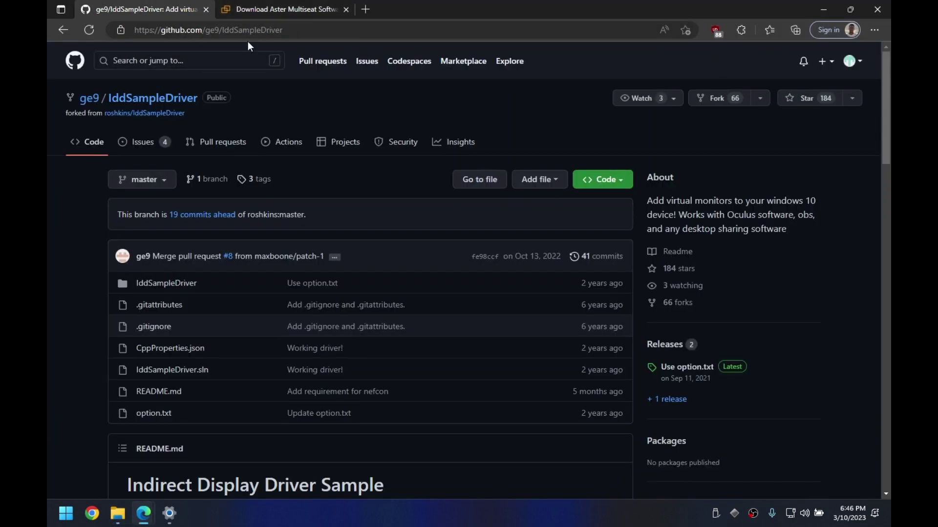
{"action": "left_click", "coordinate": [270, 32]}
{"action": "key", "text": "End"}
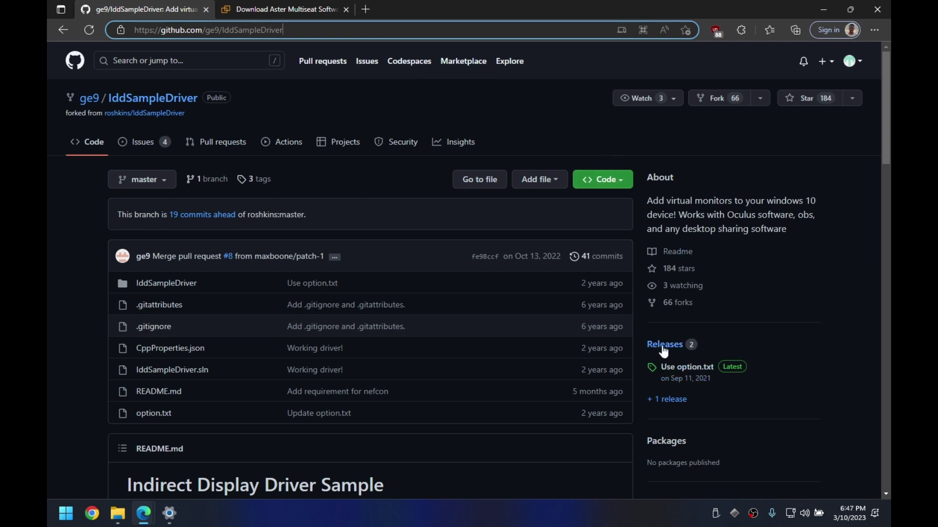
{"action": "left_click", "coordinate": [676, 367]}
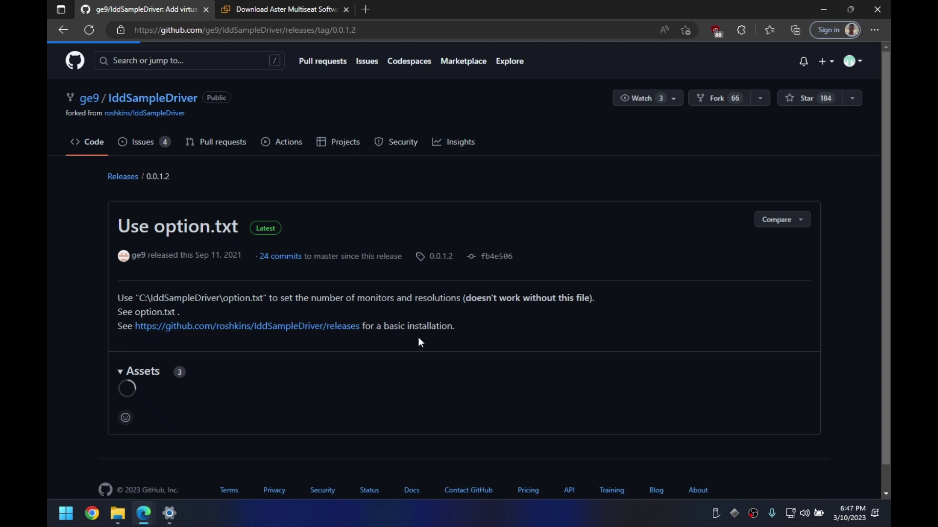
{"action": "left_click", "coordinate": [122, 508]}
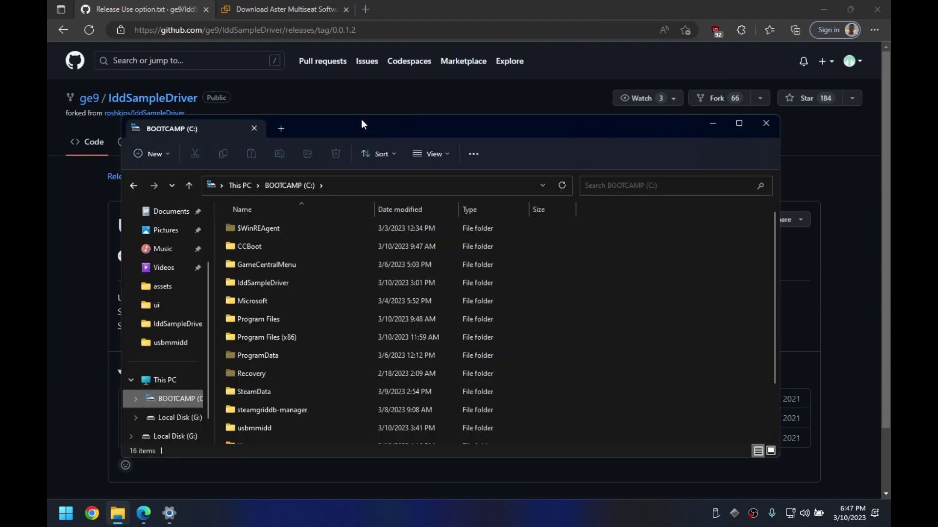
{"action": "double_click", "coordinate": [363, 121]}
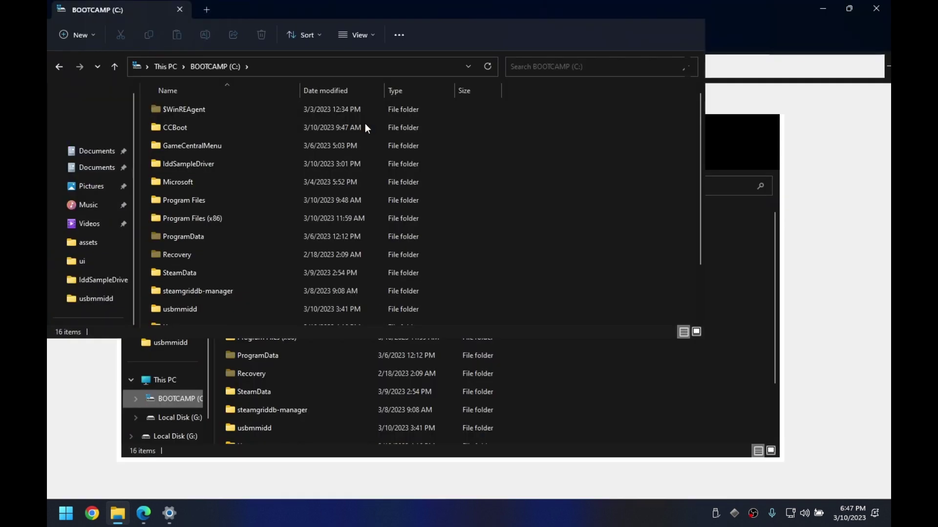
Open C:\IddSampleDriver and view its option.txt resolution list in Notepad.
{"action": "left_click", "coordinate": [179, 167]}
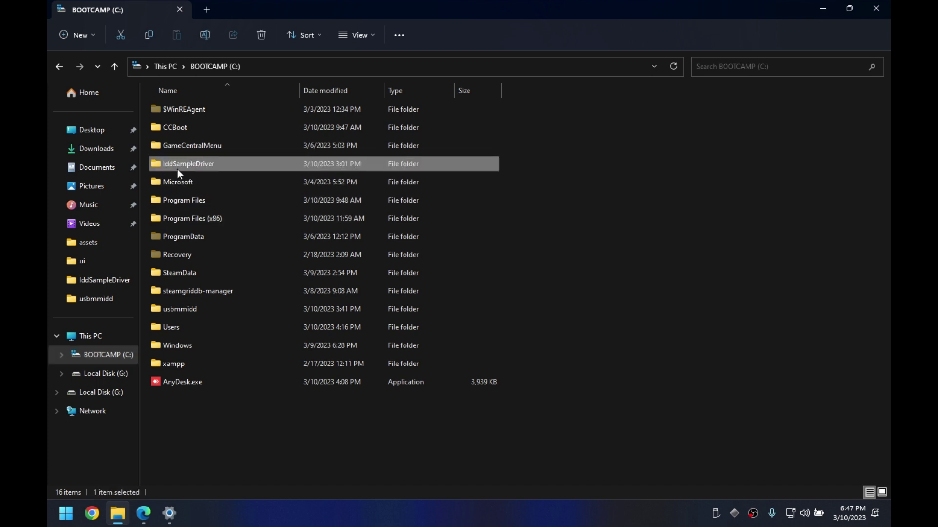
{"action": "double_click", "coordinate": [207, 165]}
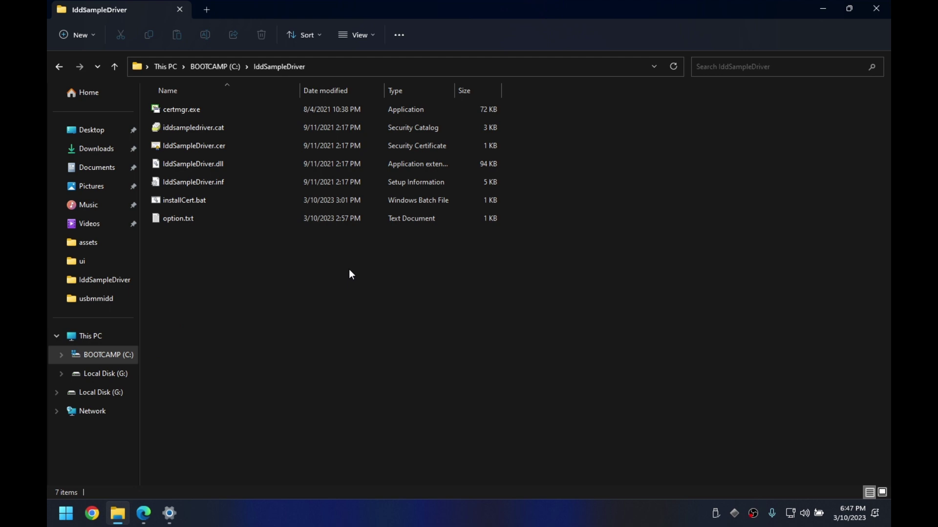
{"action": "left_click", "coordinate": [181, 217]}
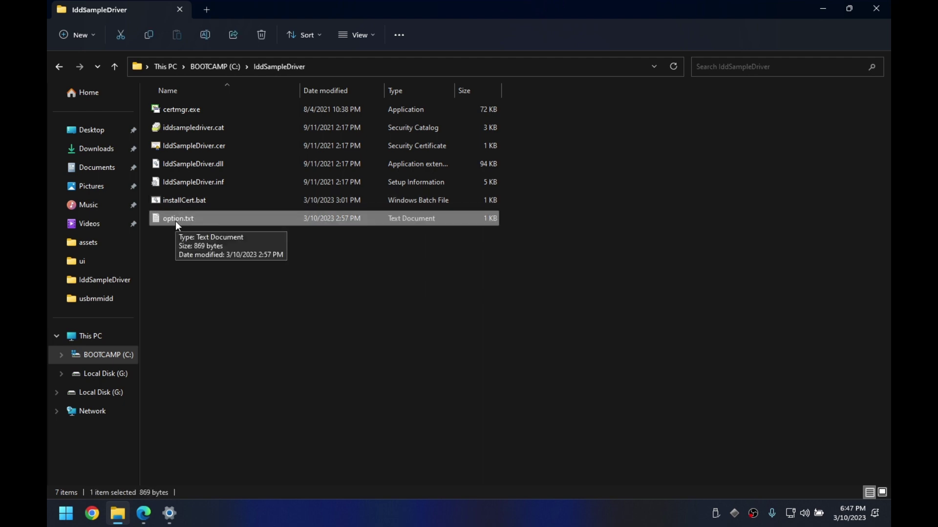
{"action": "double_click", "coordinate": [175, 221]}
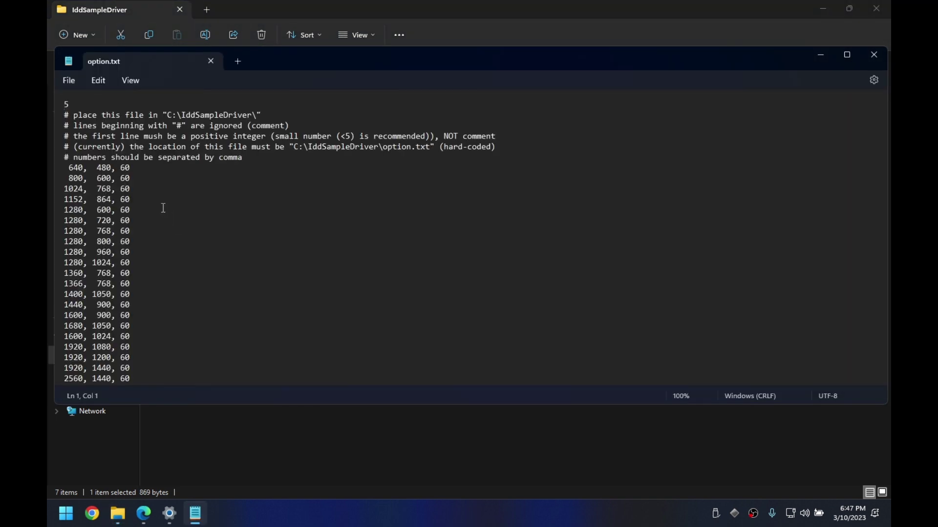
Set the monitor count on option.txt's first line to 5, save, and close Notepad.
{"action": "double_click", "coordinate": [65, 103]}
{"action": "type", "text": "4"}
{"action": "key", "text": "BackSpace"}
{"action": "type", "text": "3"}
{"action": "key", "text": "BackSpace"}
{"action": "type", "text": "5"}
{"action": "key", "text": "ctrl+s"}
{"action": "left_click", "coordinate": [882, 55]}
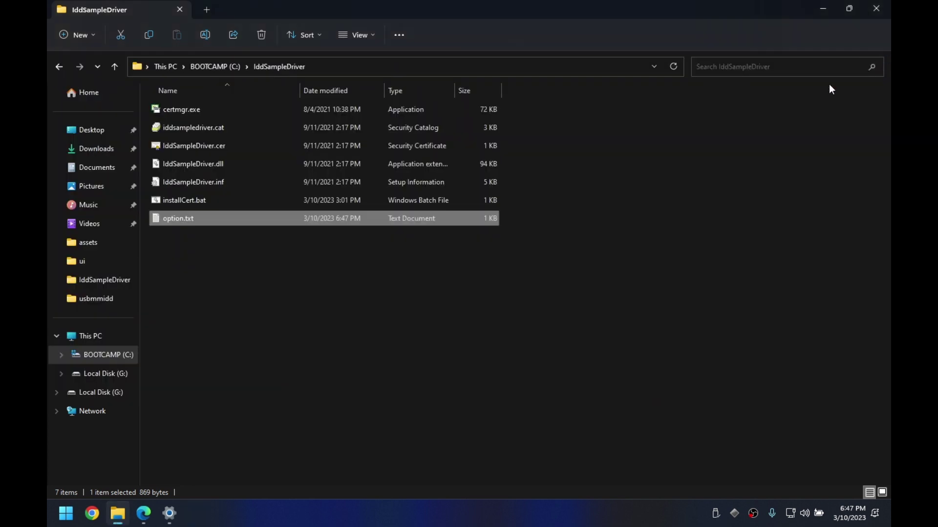
{"action": "left_click", "coordinate": [195, 201]}
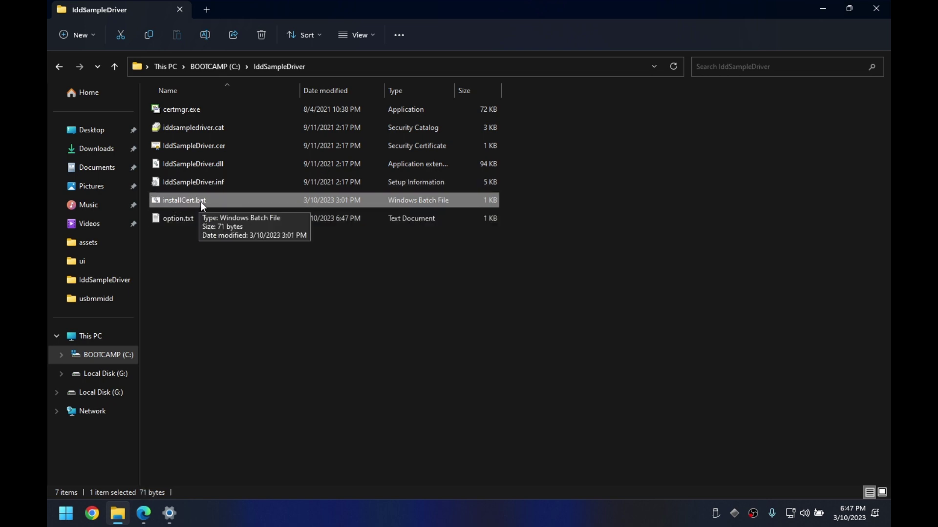
{"action": "right_click", "coordinate": [195, 201]}
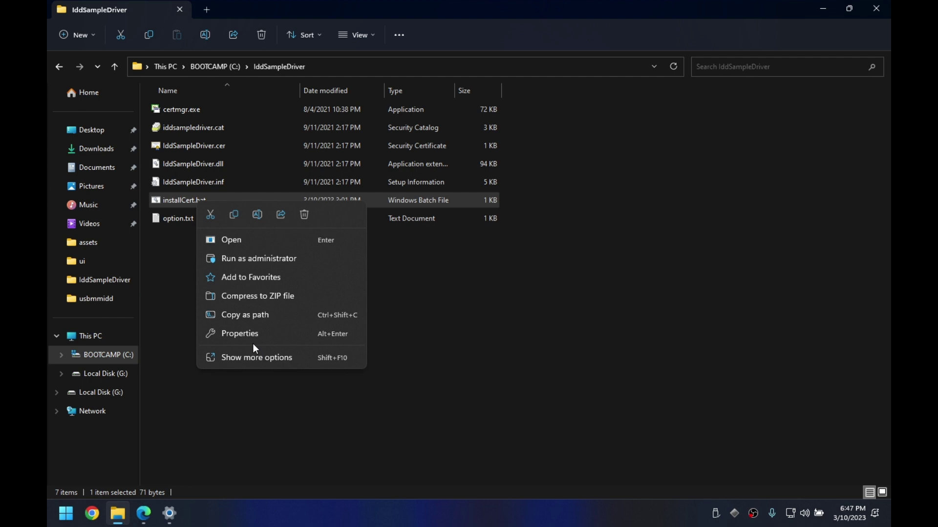
{"action": "left_click", "coordinate": [253, 356]}
{"action": "left_click", "coordinate": [238, 223]}
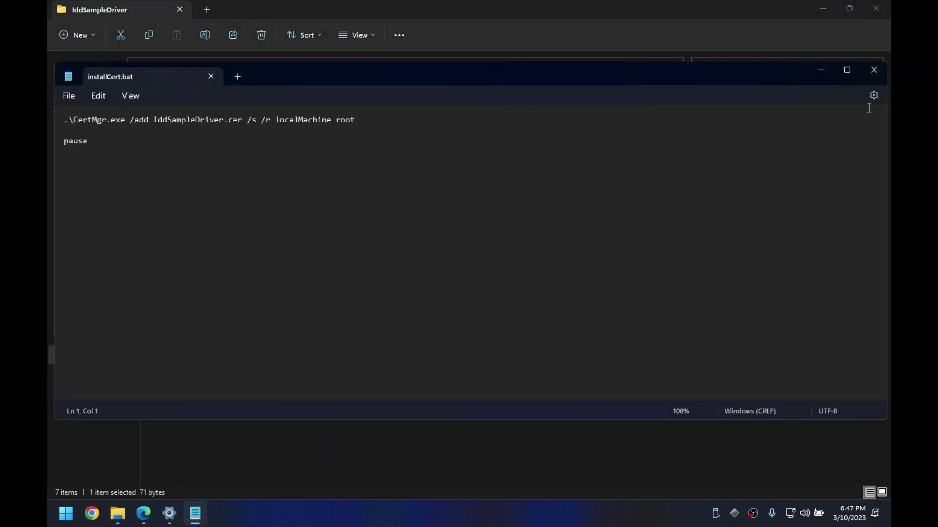
{"action": "left_click", "coordinate": [874, 70]}
{"action": "left_click", "coordinate": [299, 403]}
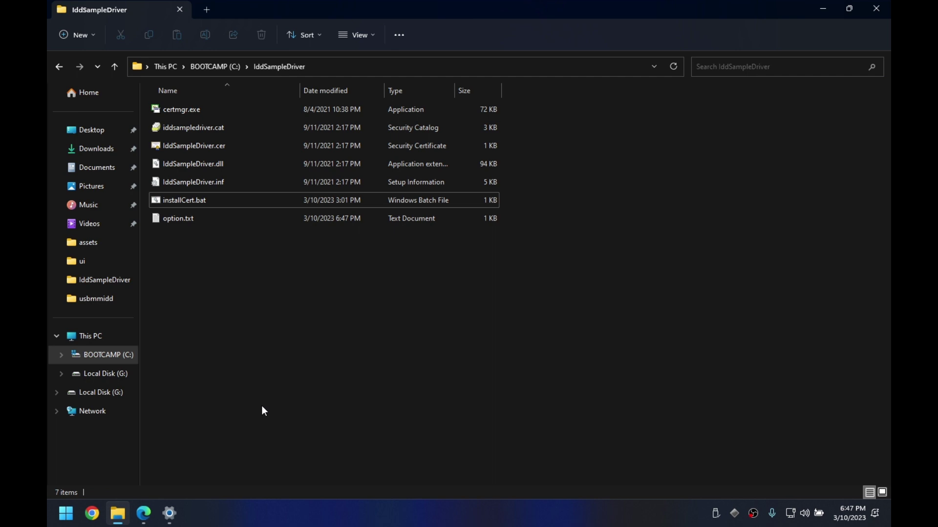
Open an administrator Command Prompt and change to C:\IddSampleDriver.
{"action": "left_click", "coordinate": [63, 514]}
{"action": "type", "text": "cmd"}
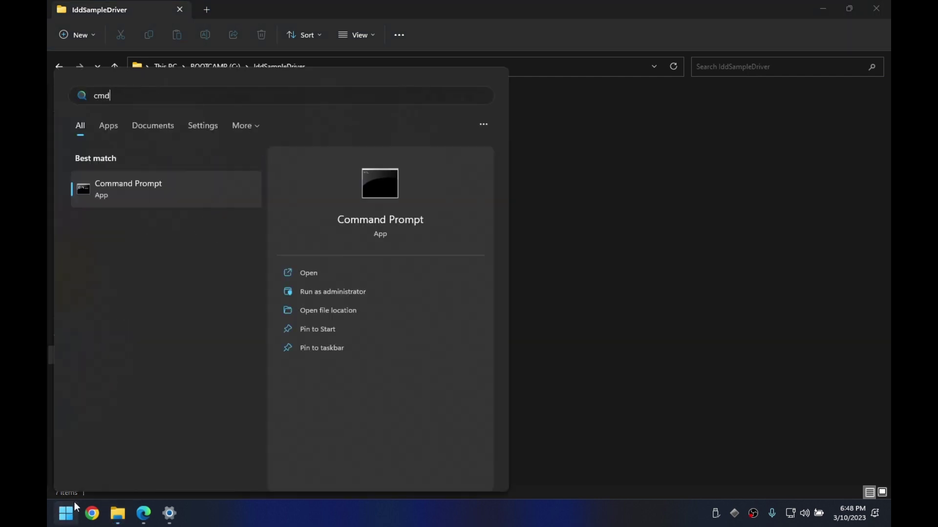
{"action": "left_click", "coordinate": [325, 292]}
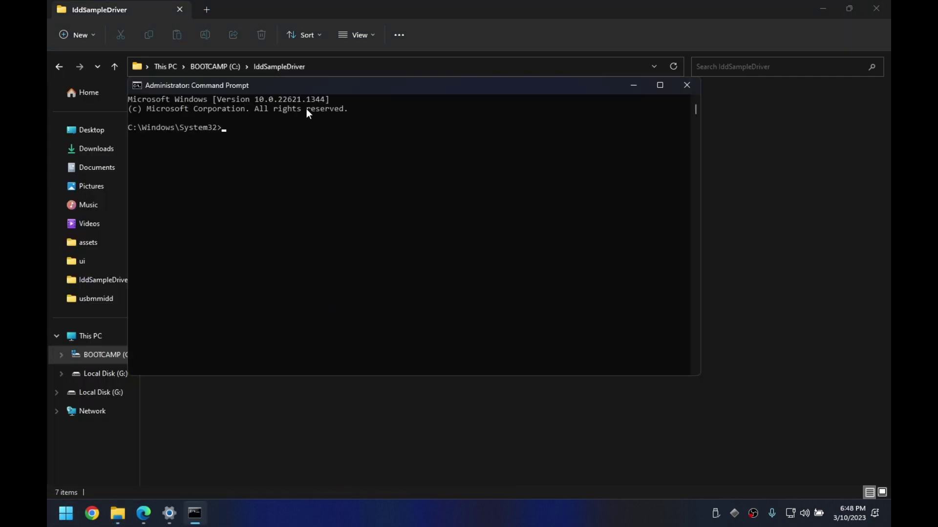
{"action": "left_click", "coordinate": [400, 278]}
{"action": "type", "text": "cd C"}
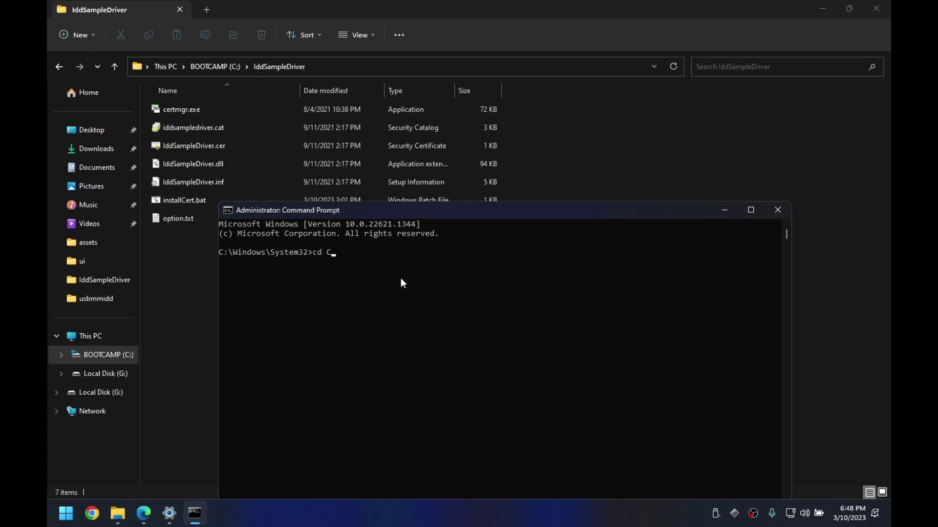
{"action": "type", "text": ":\\IddSampleDriver"}
{"action": "key", "text": "Return"}
Run installCert.bat, confirm CertMgr reports Succeeded, and close the console.
{"action": "type", "text": "inst"}
{"action": "key", "text": "Tab"}
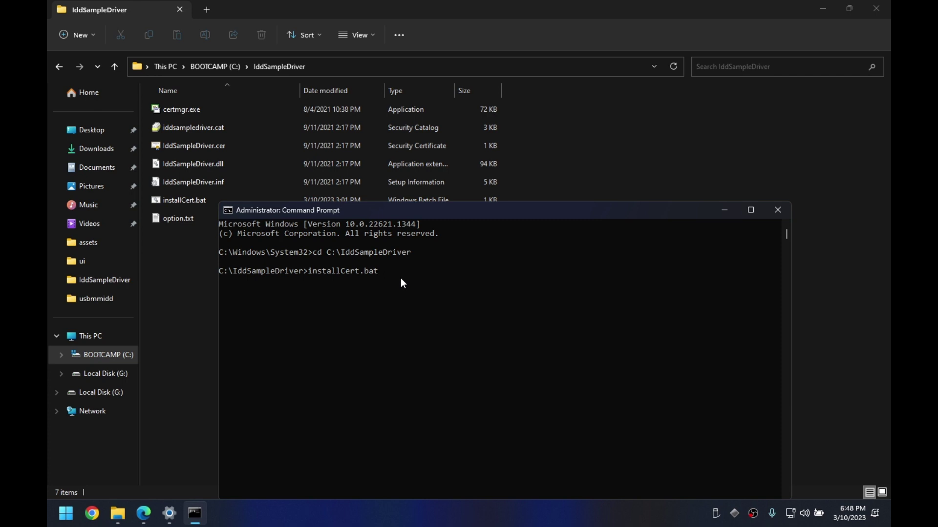
{"action": "key", "text": "Return"}
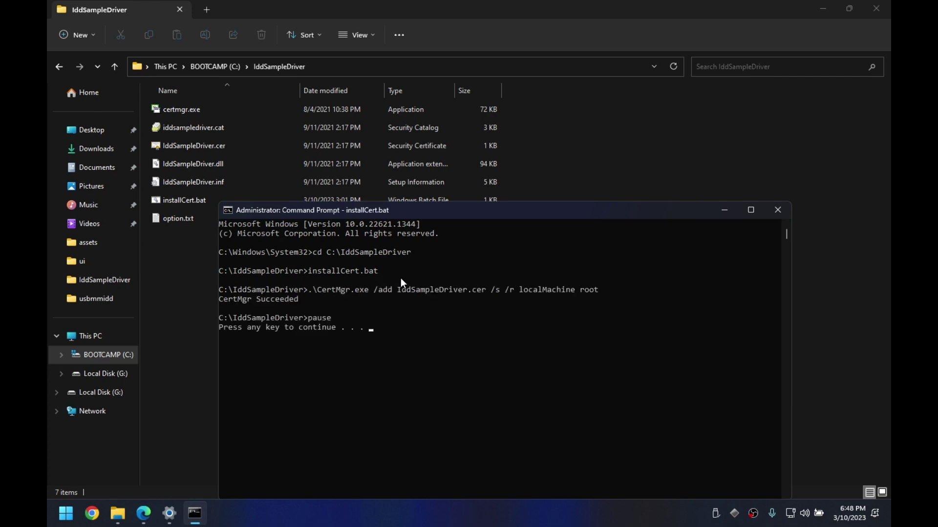
{"action": "left_click_drag", "start_coordinate": [220, 299], "coordinate": [296, 301]}
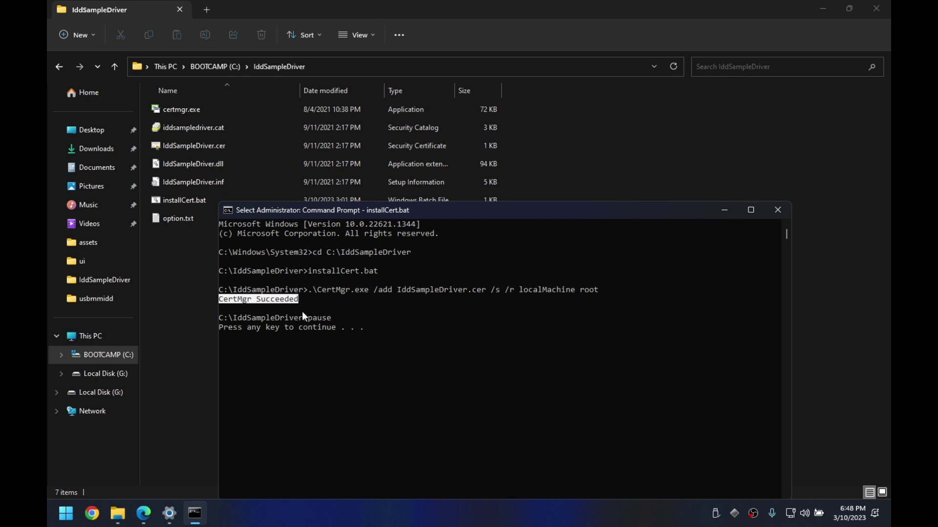
{"action": "left_click", "coordinate": [334, 324]}
{"action": "key", "text": "Return"}
{"action": "key", "text": "Return"}
{"action": "left_click", "coordinate": [779, 211]}
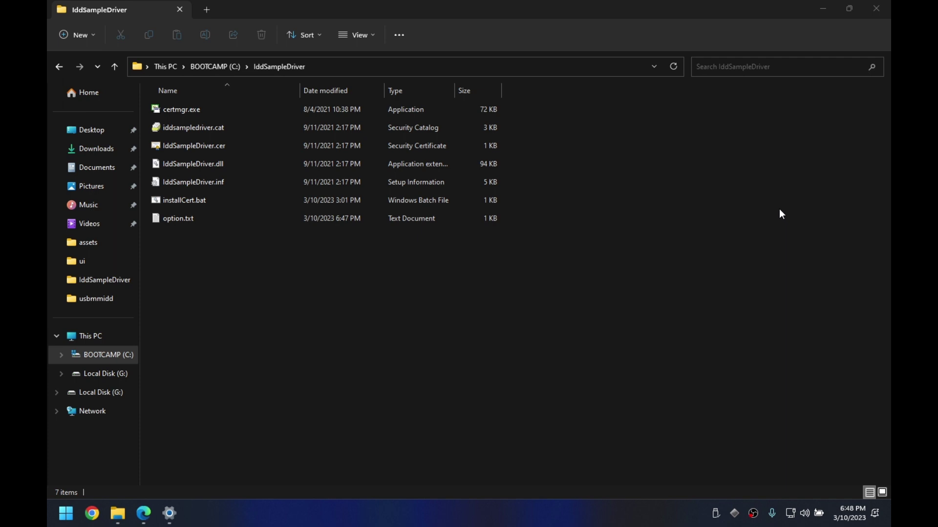
Open Device Manager and start the Add legacy hardware wizard for the computer.
{"action": "left_click", "coordinate": [61, 511]}
{"action": "type", "text": "device"}
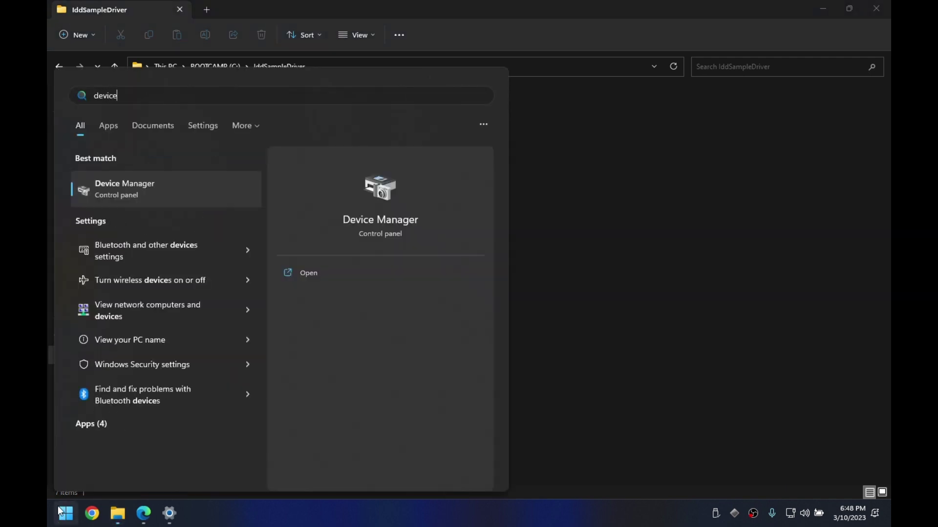
{"action": "key", "text": "Return"}
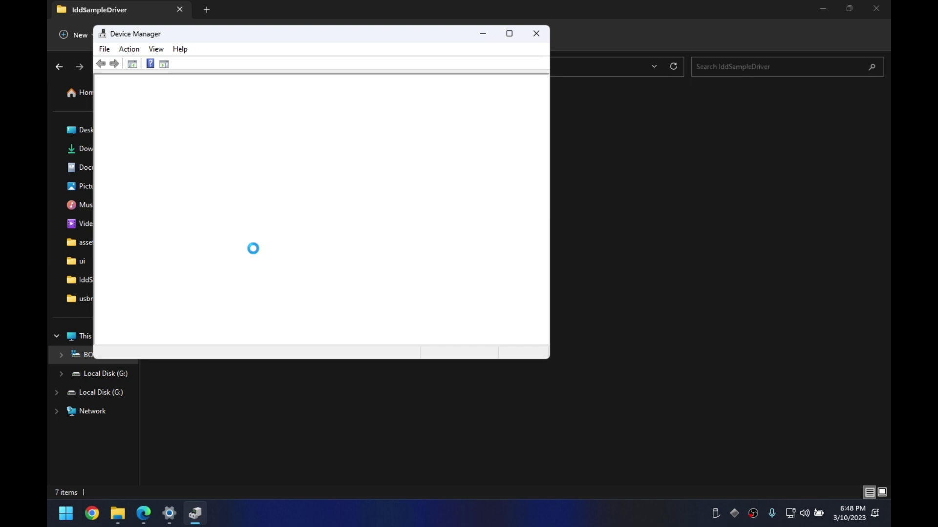
{"action": "left_click", "coordinate": [155, 144]}
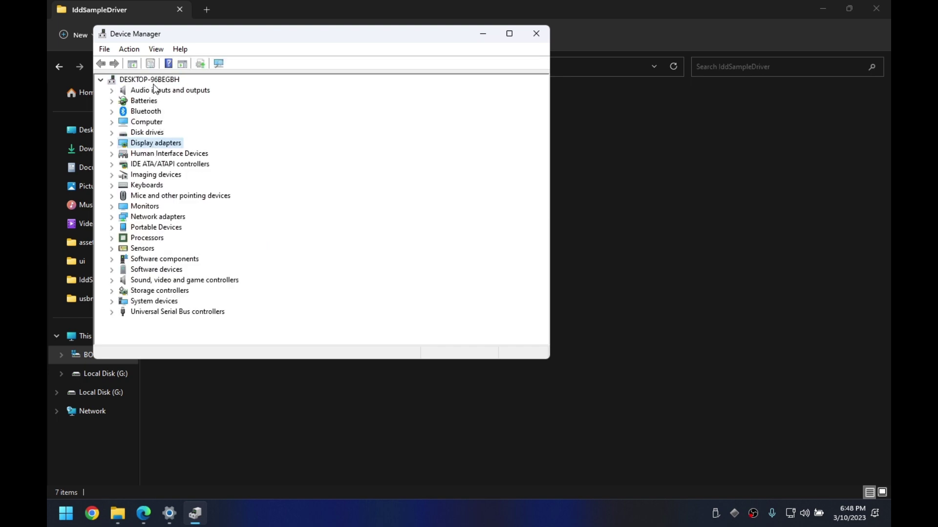
{"action": "left_click", "coordinate": [136, 80]}
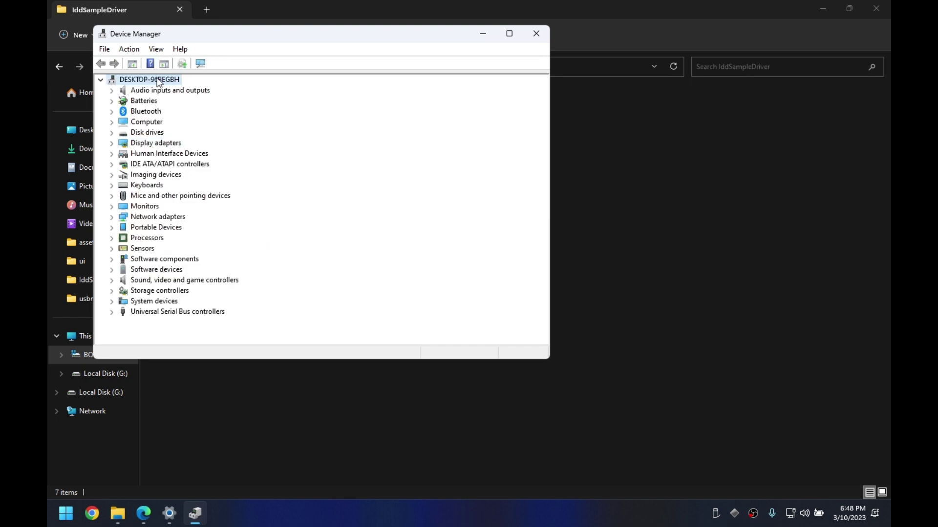
{"action": "left_click", "coordinate": [129, 49]}
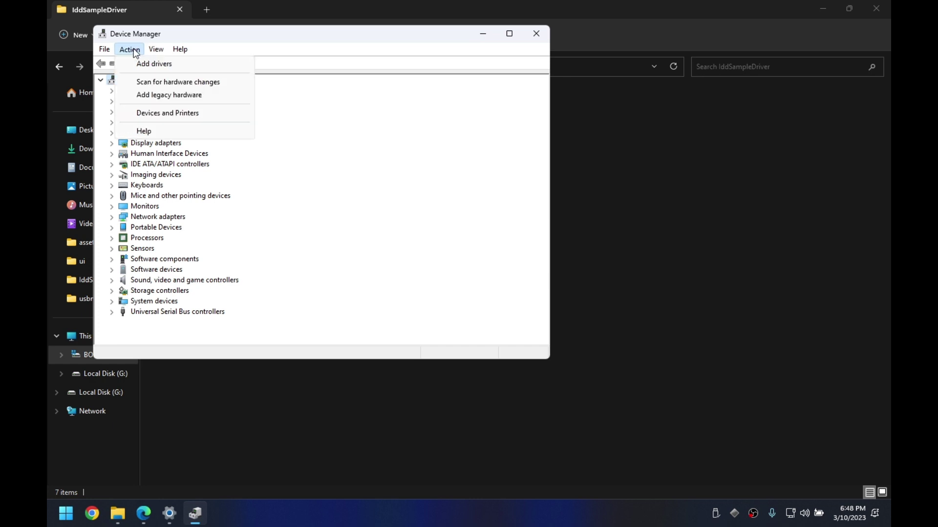
{"action": "left_click", "coordinate": [141, 96]}
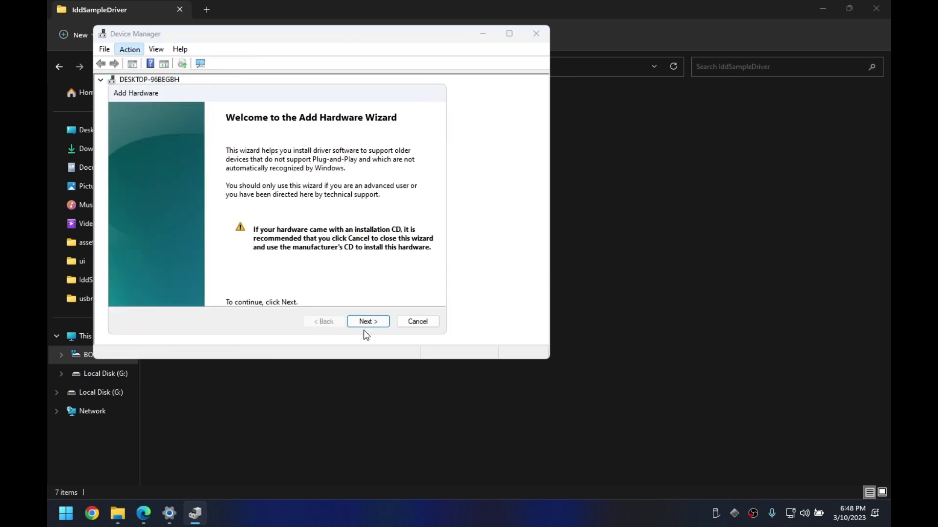
Choose manual install of a Display adapter and browse Have Disk to IddSampleDriver.inf.
{"action": "left_click", "coordinate": [374, 321]}
{"action": "left_click", "coordinate": [159, 224]}
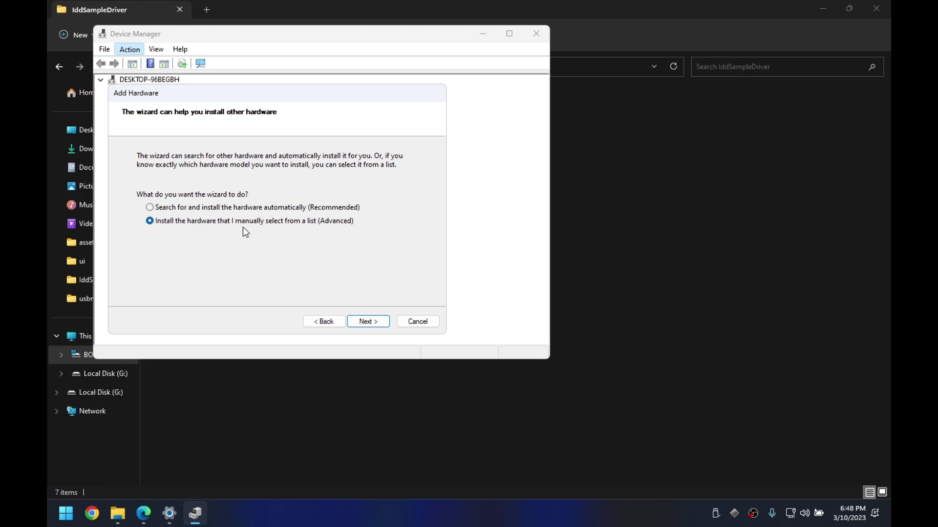
{"action": "left_click", "coordinate": [369, 322]}
{"action": "left_click", "coordinate": [174, 240]}
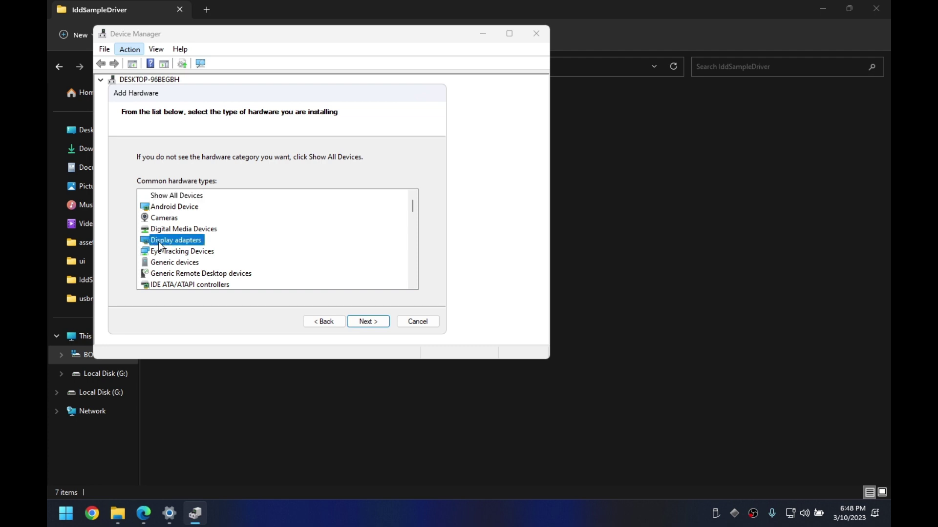
{"action": "left_click", "coordinate": [373, 323]}
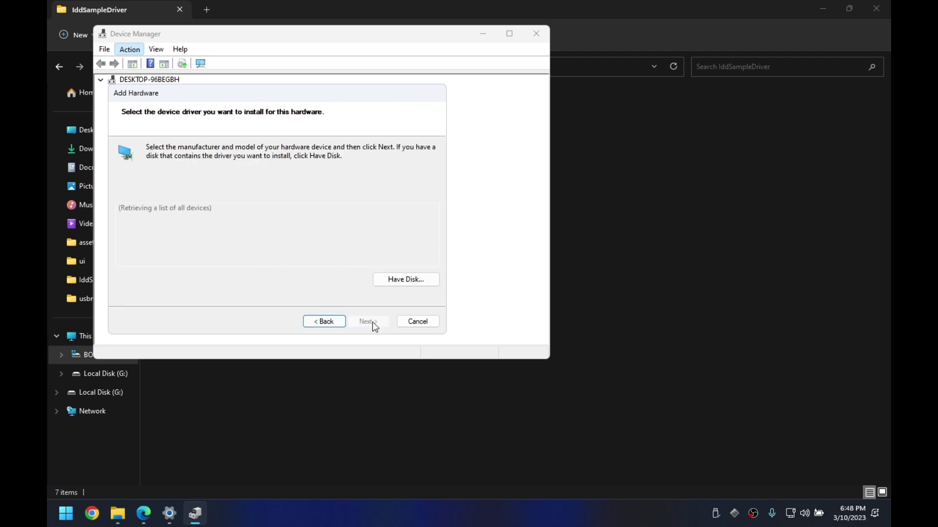
{"action": "left_click", "coordinate": [401, 281]}
{"action": "left_click", "coordinate": [373, 269]}
{"action": "left_click", "coordinate": [219, 153]}
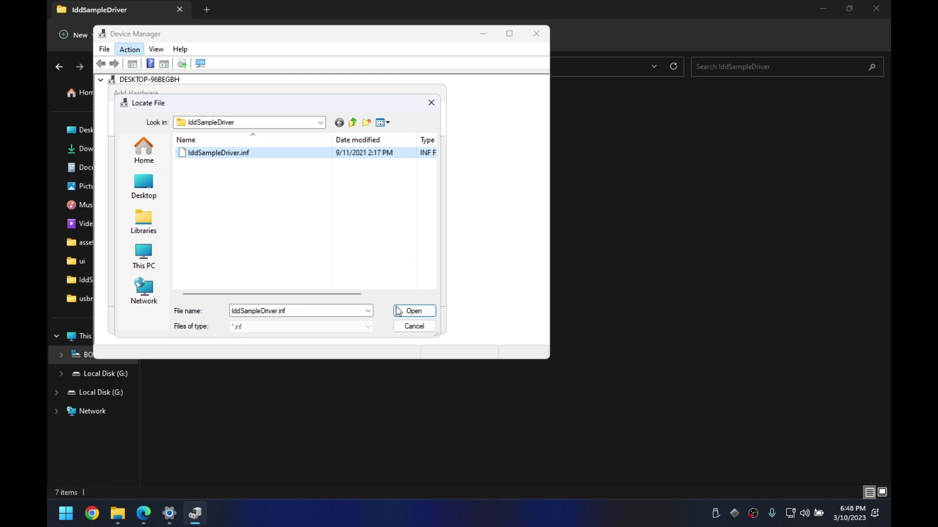
{"action": "left_click", "coordinate": [418, 315]}
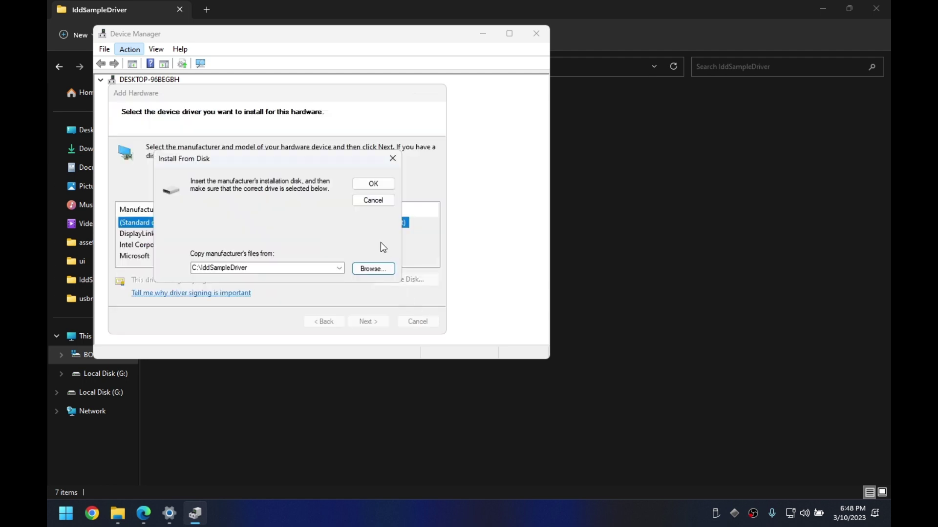
Install IddSampleDriver Device from C:\IddSampleDriver, finish the wizard, and close Device Manager.
{"action": "left_click", "coordinate": [373, 185]}
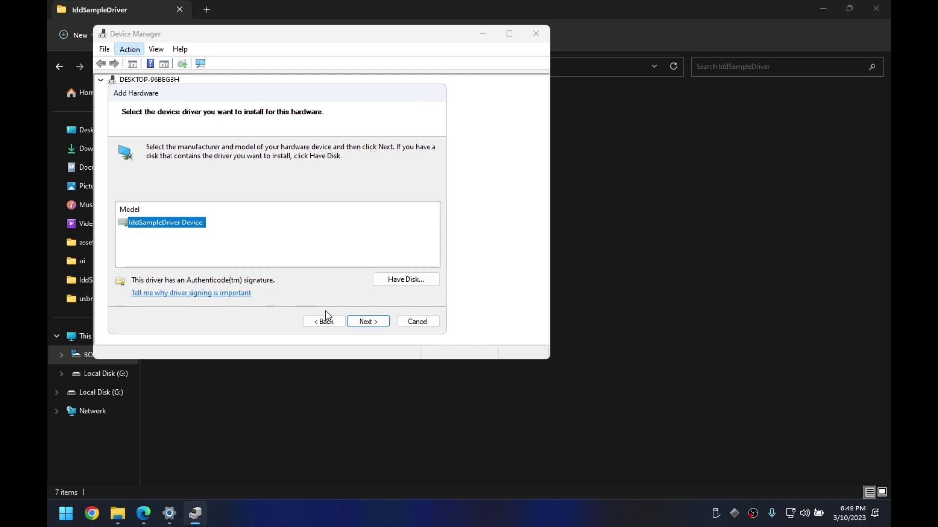
{"action": "left_click", "coordinate": [374, 325]}
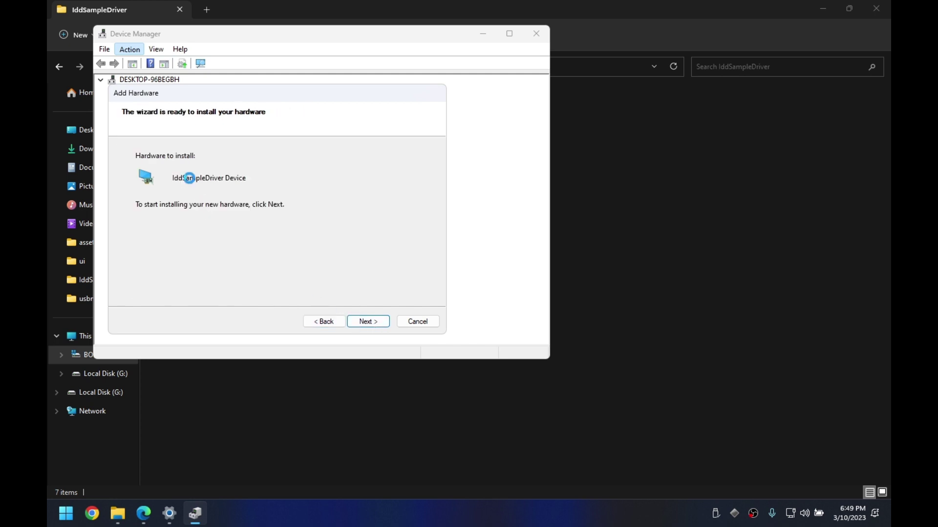
{"action": "left_click", "coordinate": [371, 324]}
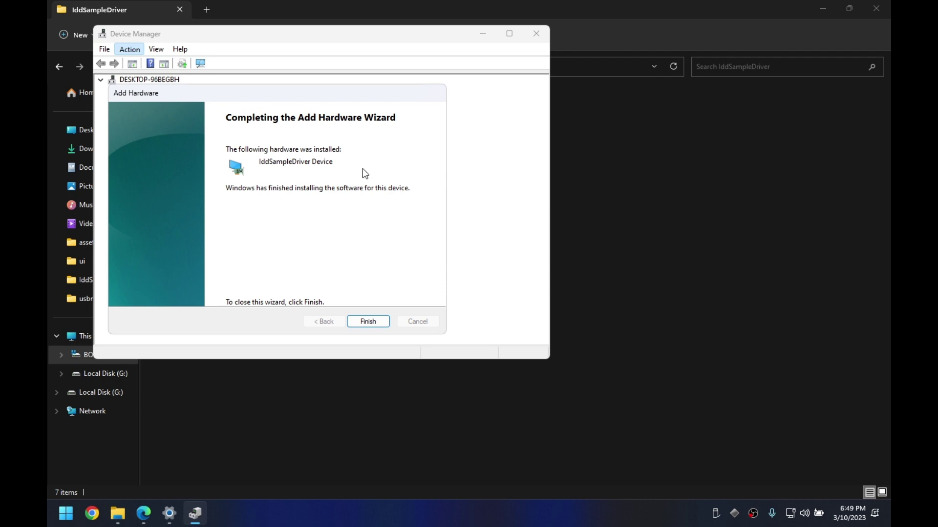
{"action": "left_click_drag", "start_coordinate": [350, 98], "coordinate": [409, 96]}
{"action": "left_click", "coordinate": [427, 320]}
{"action": "left_click", "coordinate": [536, 33]}
Minimize File Explorer and Edge and open Display settings from the desktop.
{"action": "left_click", "coordinate": [829, 10]}
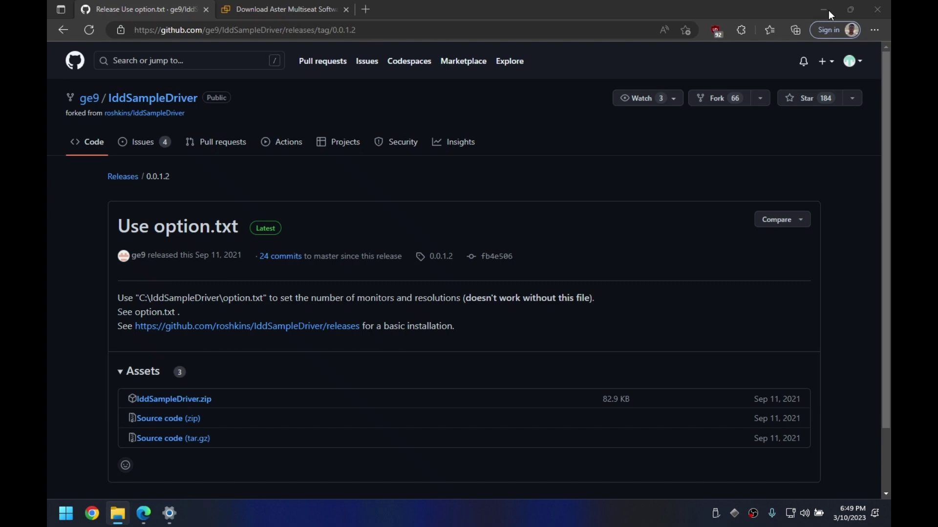
{"action": "left_click", "coordinate": [819, 11]}
{"action": "right_click", "coordinate": [385, 143]}
{"action": "left_click", "coordinate": [430, 240]}
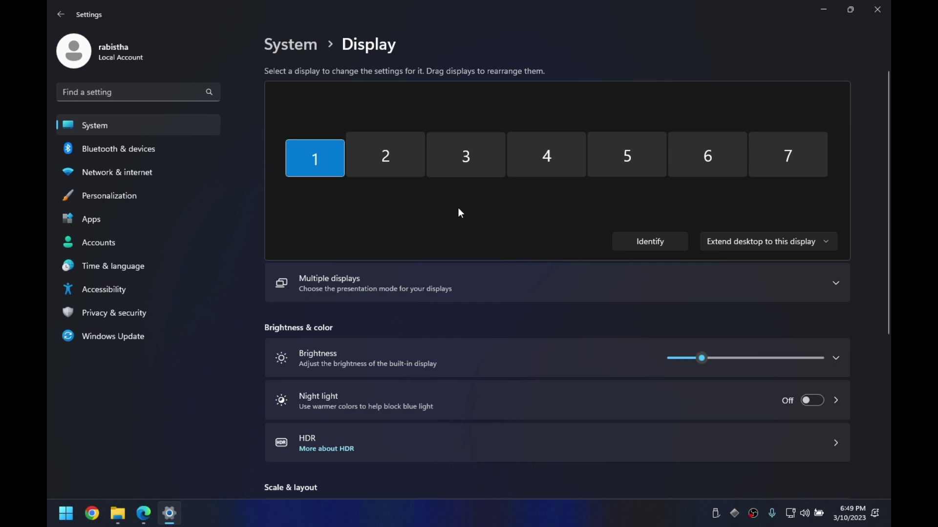
Select each of the seven displays, 1 through 7, in the display arrangement.
{"action": "left_click", "coordinate": [416, 157]}
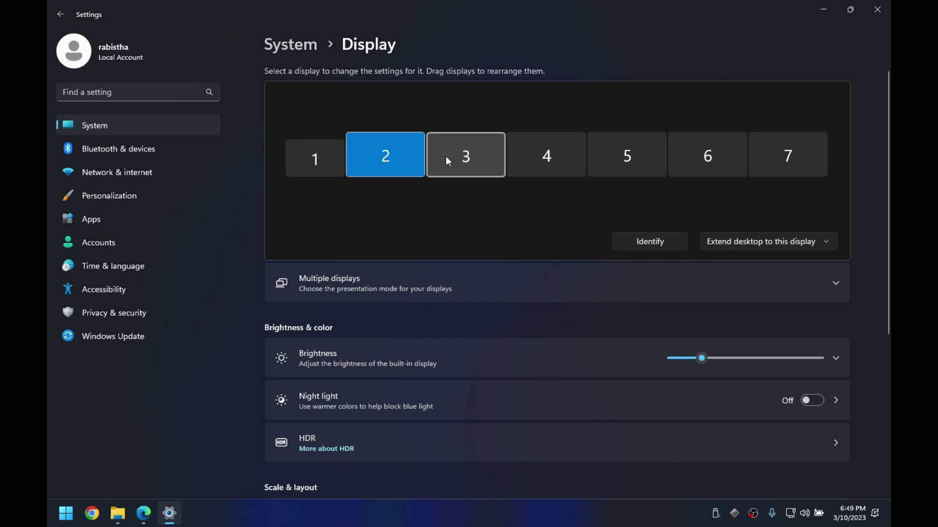
{"action": "left_click", "coordinate": [337, 163]}
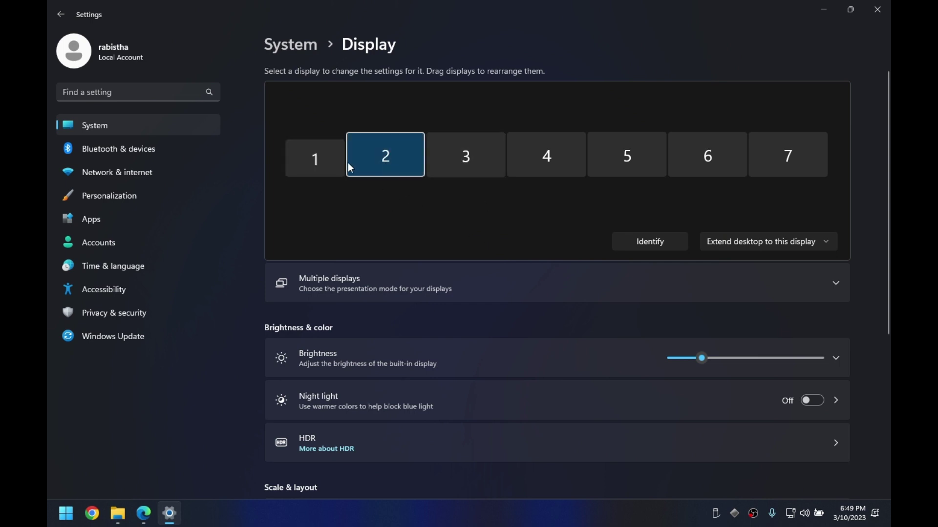
{"action": "left_click", "coordinate": [377, 166]}
{"action": "left_click", "coordinate": [460, 157]}
{"action": "left_click", "coordinate": [552, 157]}
{"action": "left_click", "coordinate": [630, 157]}
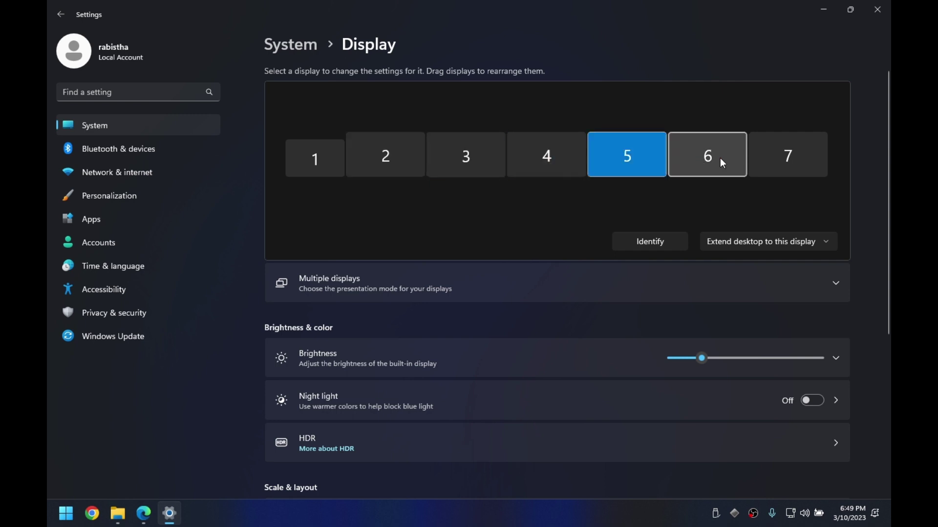
{"action": "left_click", "coordinate": [720, 158]}
{"action": "left_click", "coordinate": [785, 160]}
{"action": "left_click", "coordinate": [444, 164]}
{"action": "left_click", "coordinate": [547, 166]}
{"action": "left_click", "coordinate": [750, 172]}
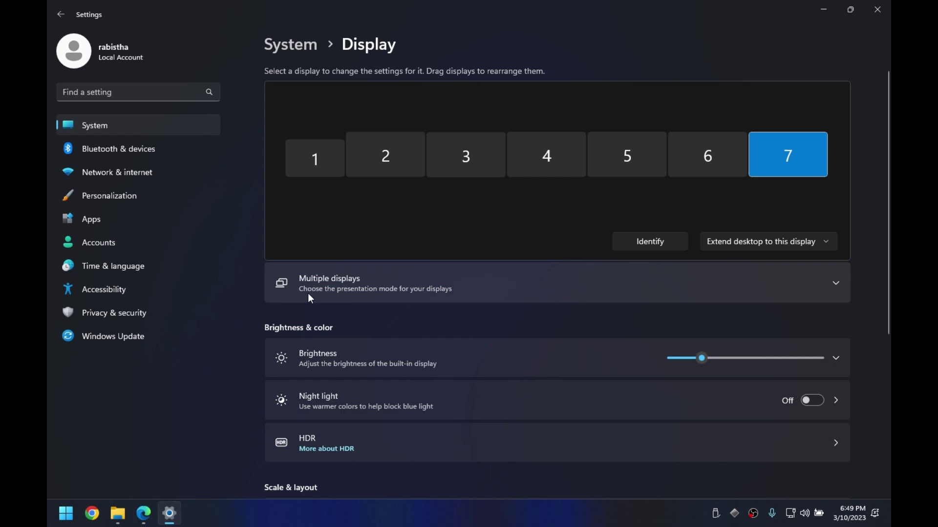
{"action": "left_click", "coordinate": [69, 517]}
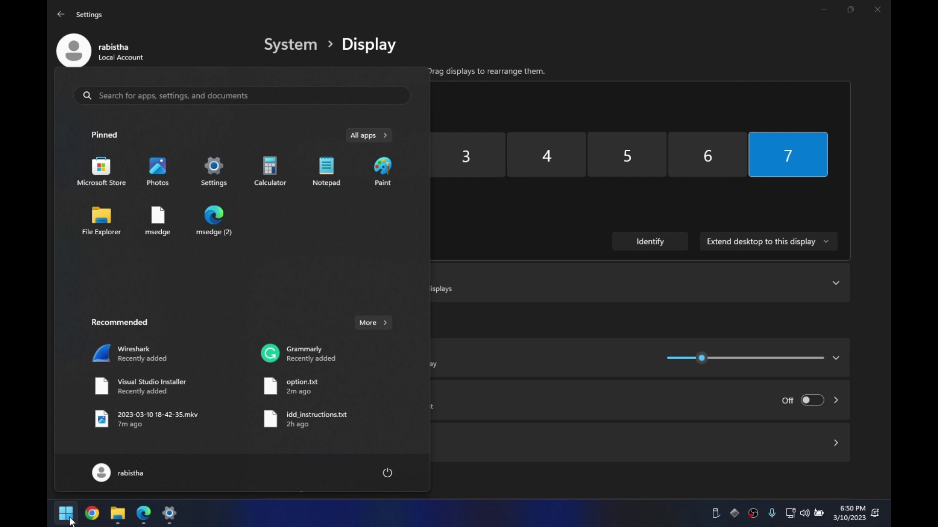
Check Device Manager lists IddSampleDriver Device and five Generic Monitor (Linux FHD) entries, then close it.
{"action": "type", "text": "device"}
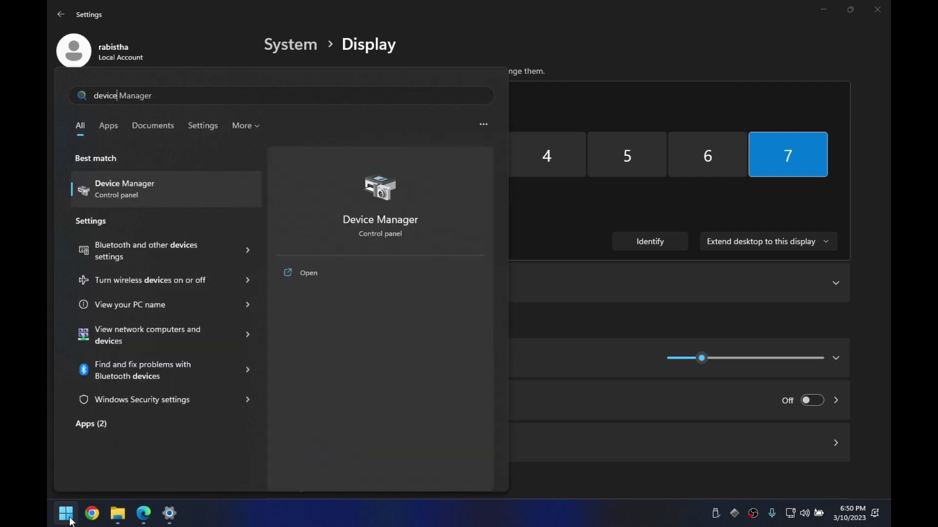
{"action": "key", "text": "Return"}
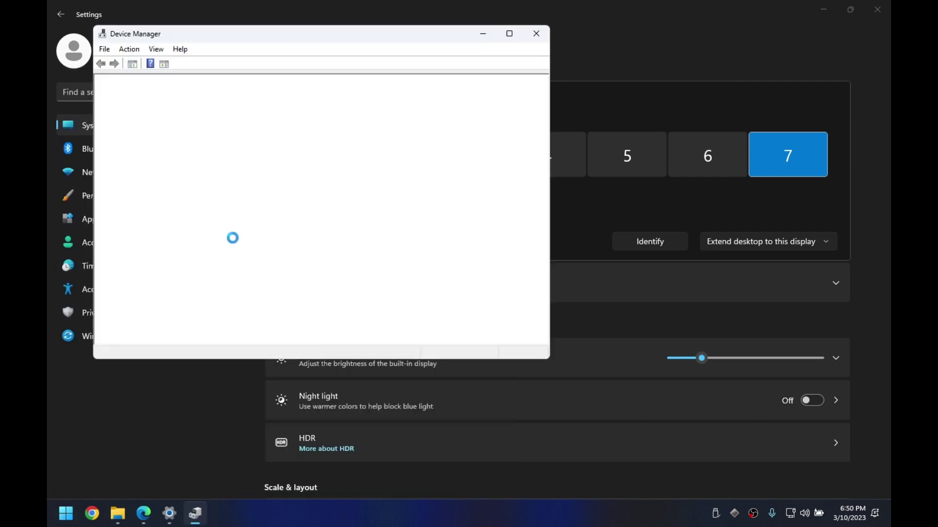
{"action": "left_click_drag", "start_coordinate": [200, 34], "coordinate": [342, 61]}
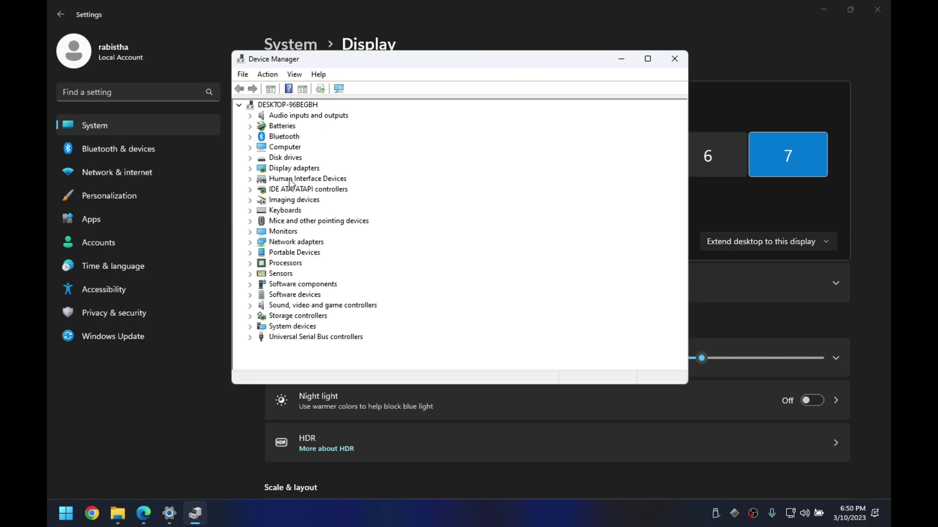
{"action": "double_click", "coordinate": [291, 168]}
{"action": "left_click", "coordinate": [314, 179]}
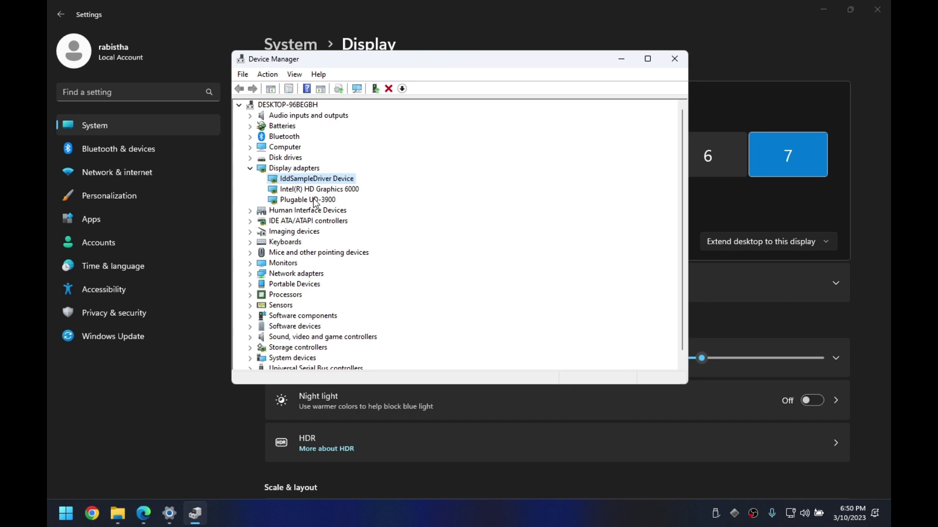
{"action": "double_click", "coordinate": [284, 264]}
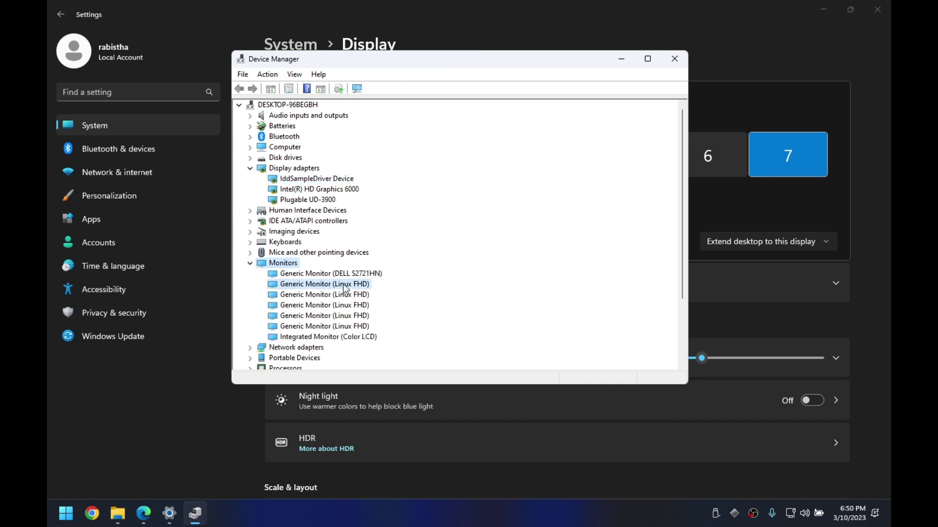
{"action": "left_click", "coordinate": [318, 285]}
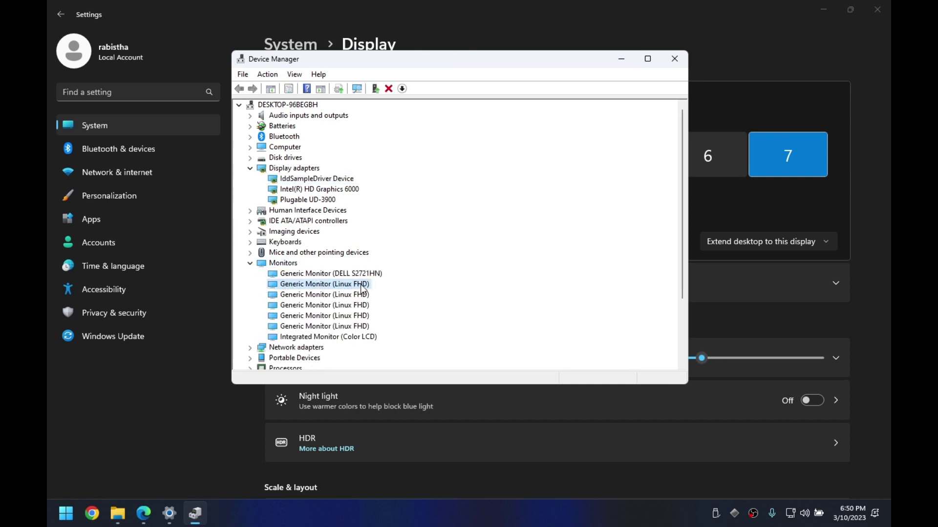
{"action": "left_click", "coordinate": [360, 327]}
{"action": "left_click", "coordinate": [355, 287]}
{"action": "key", "text": "Down"}
{"action": "key", "text": "Down"}
{"action": "key", "text": "Down"}
{"action": "key", "text": "Down"}
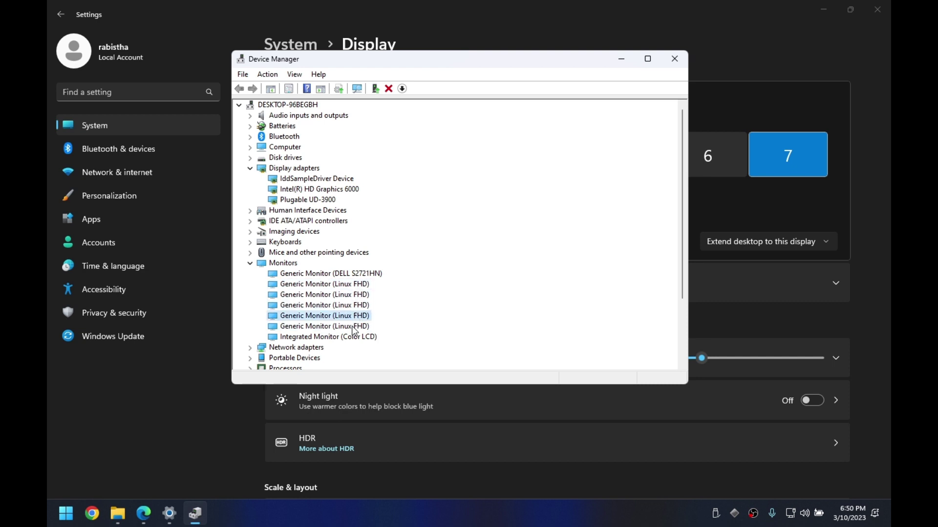
{"action": "left_click", "coordinate": [674, 58]}
Review display 3's resolution options, keep 1920 × 1080, and close Settings.
{"action": "left_click", "coordinate": [473, 160]}
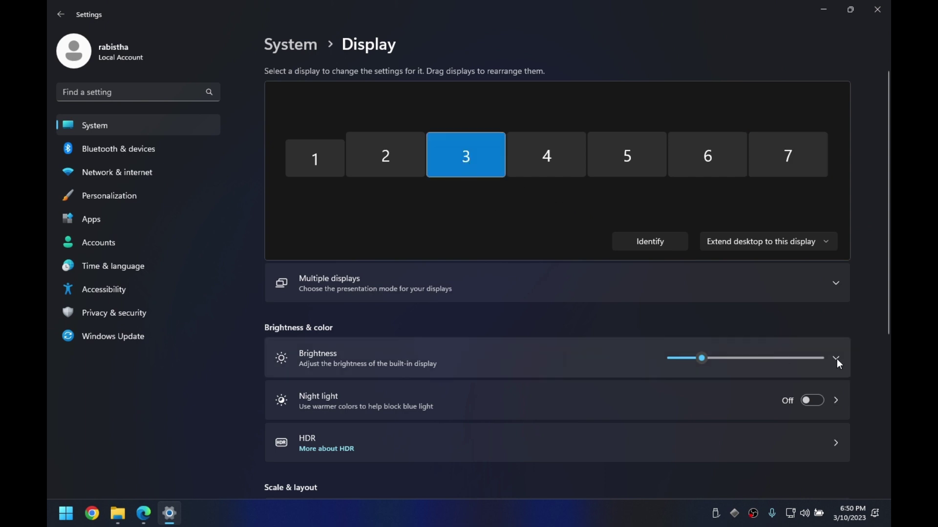
{"action": "scroll", "coordinate": [835, 358], "scroll_direction": "down", "scroll_amount": 5}
{"action": "left_click", "coordinate": [789, 305]}
{"action": "scroll", "coordinate": [792, 250], "scroll_direction": "up", "scroll_amount": 5}
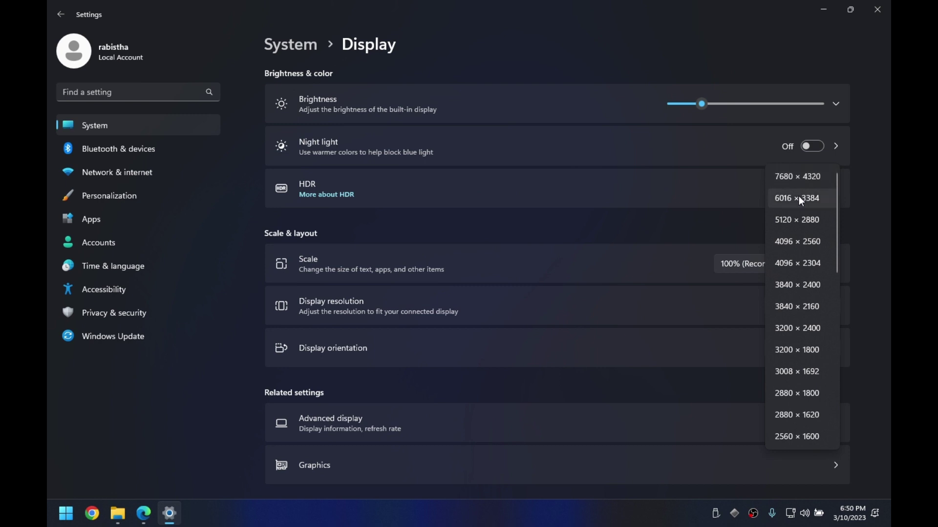
{"action": "scroll", "coordinate": [801, 228], "scroll_direction": "down", "scroll_amount": 5}
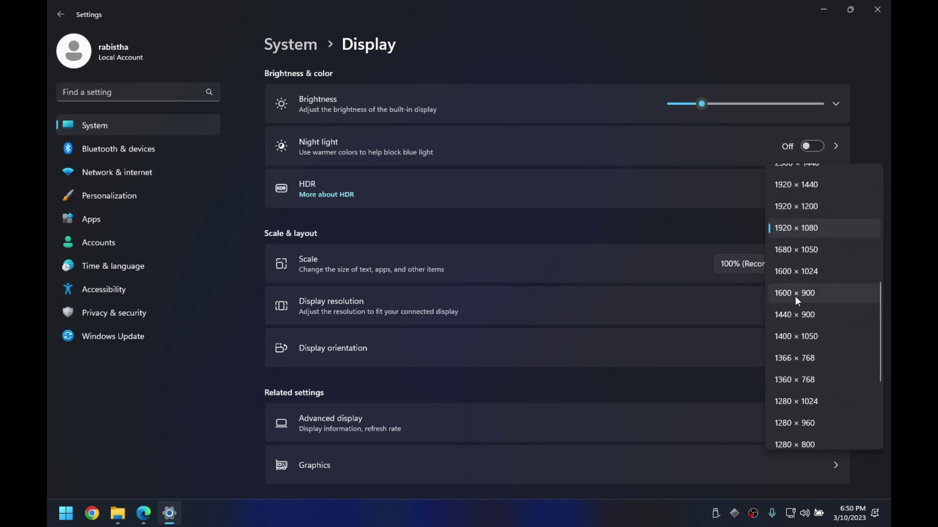
{"action": "left_click", "coordinate": [729, 239]}
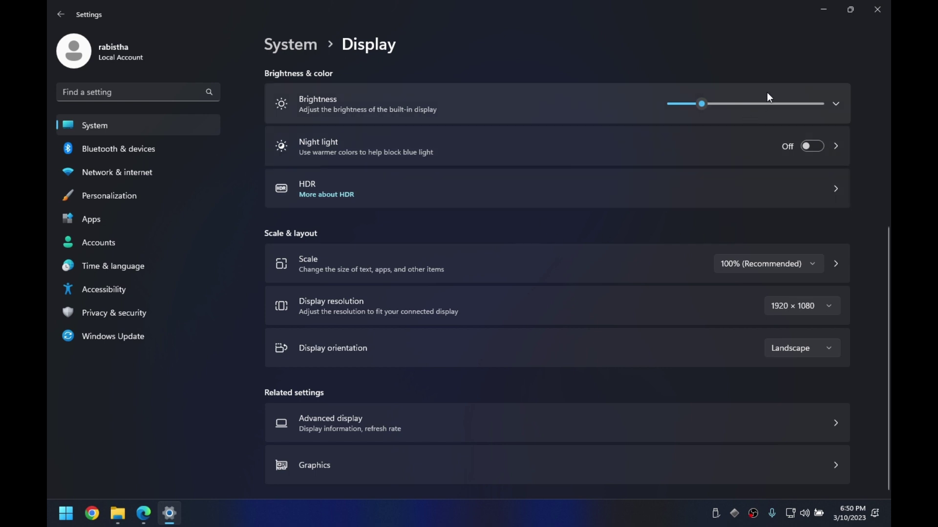
{"action": "left_click", "coordinate": [877, 10]}
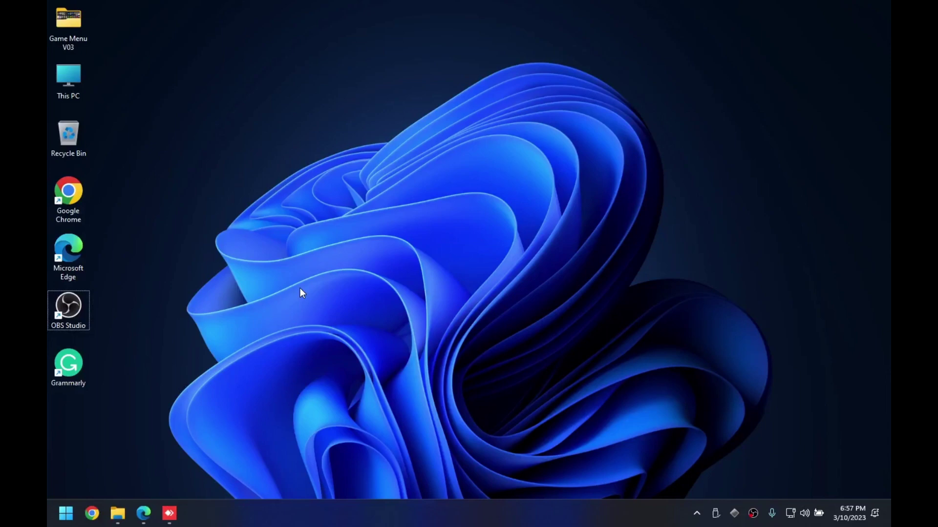
Search 'aster' from Start, launch ASTER Control, and move its window toward the centre.
{"action": "key", "text": "super"}
{"action": "type", "text": "aster"}
{"action": "left_click", "coordinate": [128, 189]}
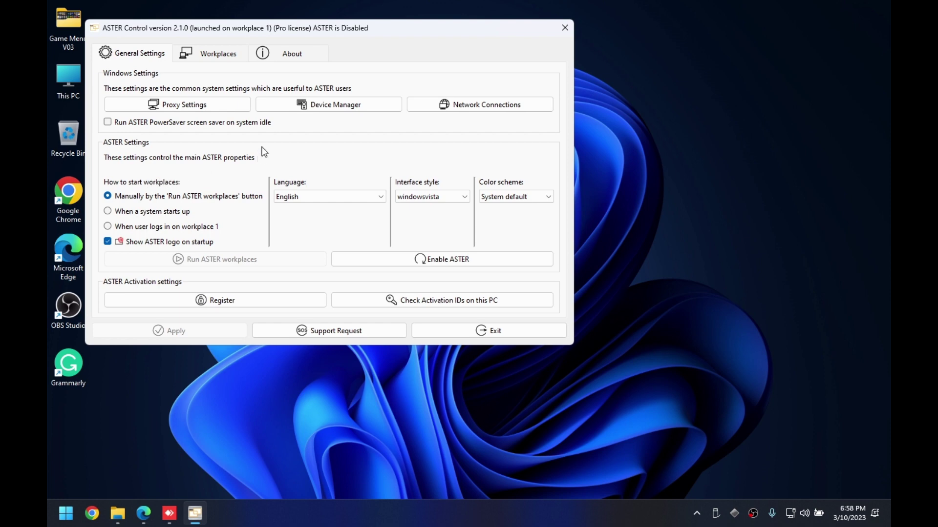
{"action": "left_click_drag", "start_coordinate": [271, 30], "coordinate": [364, 51]}
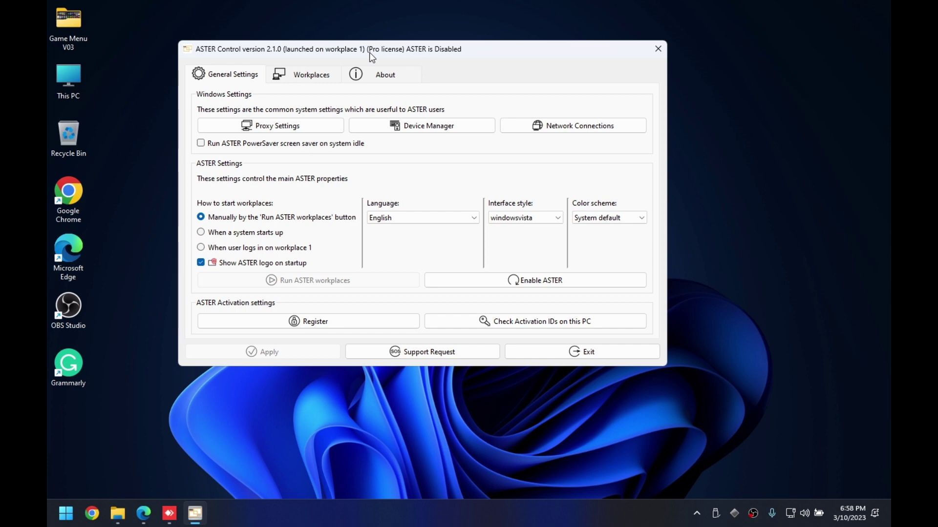
On the Workplaces tab, put displays ASTER 2.1–2.5 into workplaces 3–7 and apply.
{"action": "left_click", "coordinate": [307, 77]}
{"action": "left_click_drag", "start_coordinate": [335, 62], "coordinate": [231, 20]}
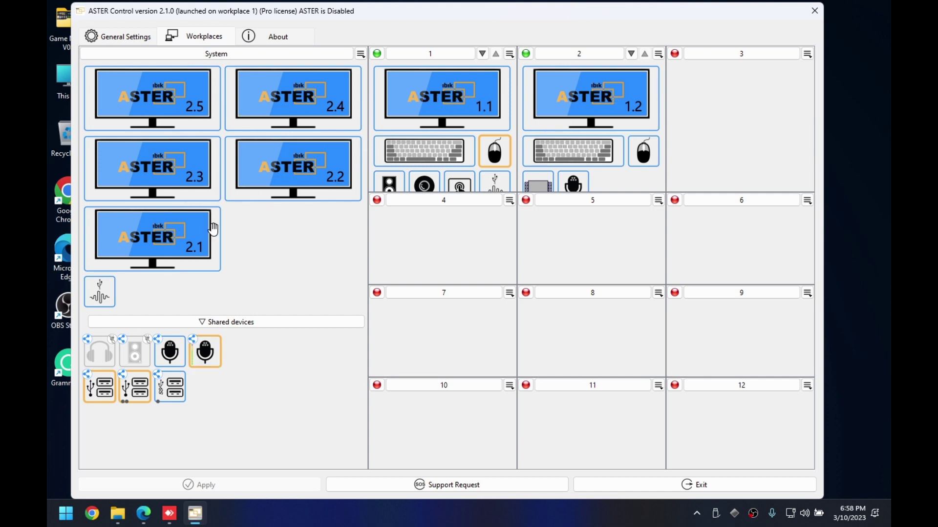
{"action": "left_click_drag", "start_coordinate": [151, 250], "coordinate": [750, 103]}
{"action": "left_click_drag", "start_coordinate": [293, 171], "coordinate": [430, 227]}
{"action": "left_click_drag", "start_coordinate": [137, 168], "coordinate": [576, 229]}
{"action": "left_click_drag", "start_coordinate": [244, 98], "coordinate": [723, 235]}
{"action": "left_click_drag", "start_coordinate": [151, 98], "coordinate": [427, 303]}
{"action": "left_click", "coordinate": [290, 487]}
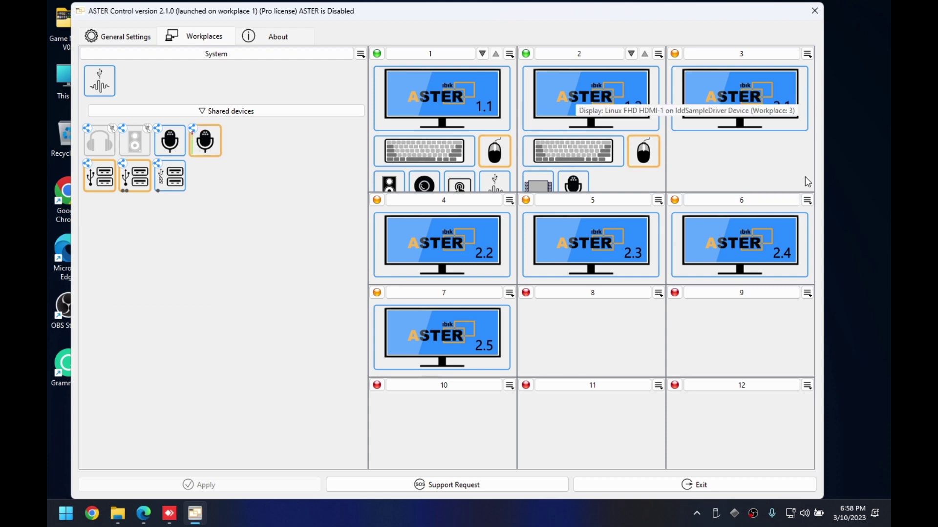
Close the AnyDesk window from its taskbar menu, leaving the Start menu open.
{"action": "left_click", "coordinate": [74, 503]}
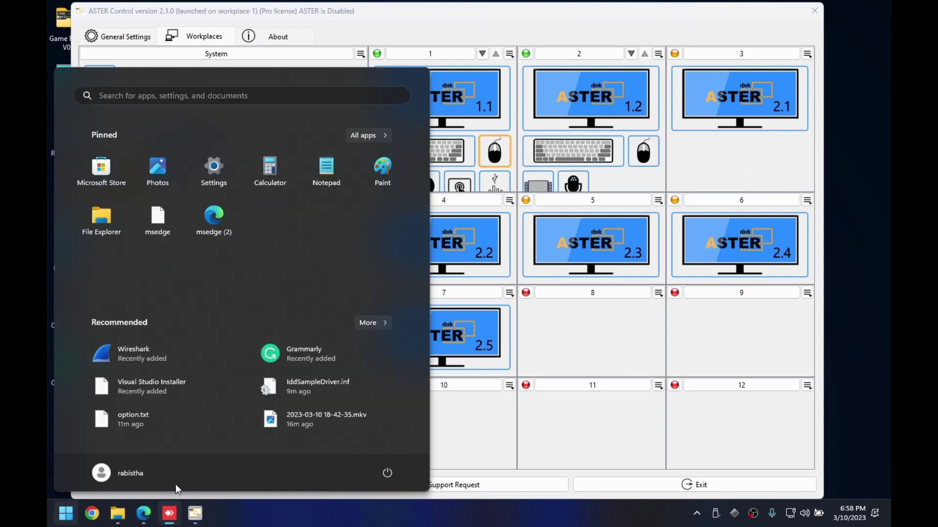
{"action": "right_click", "coordinate": [170, 513]}
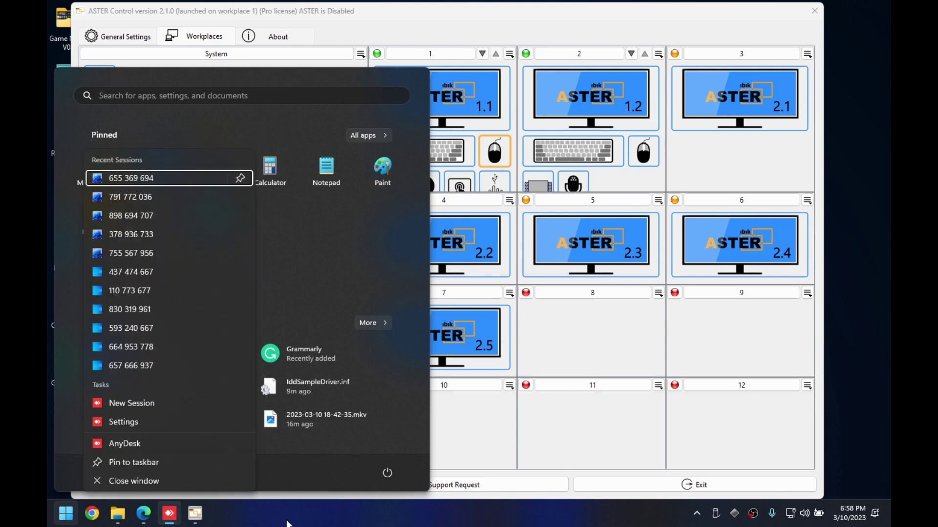
{"action": "left_click", "coordinate": [146, 481]}
{"action": "left_click", "coordinate": [67, 515]}
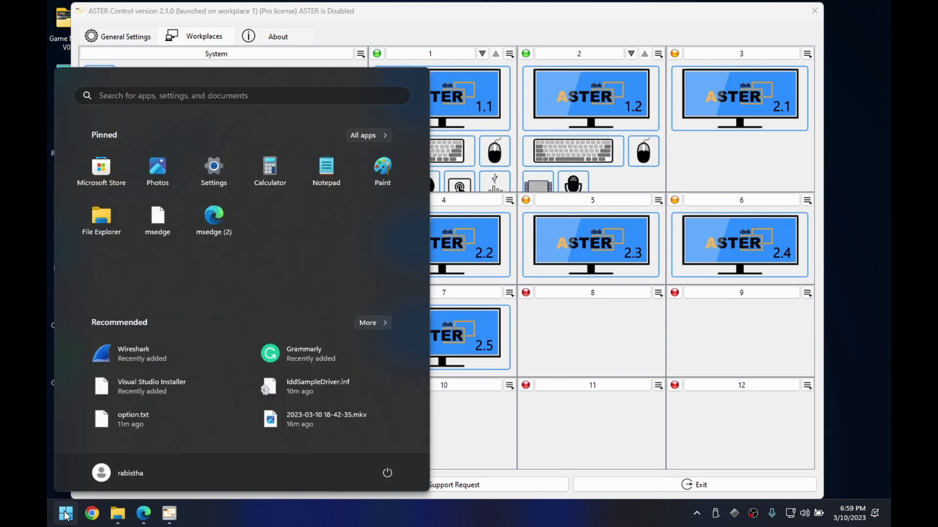
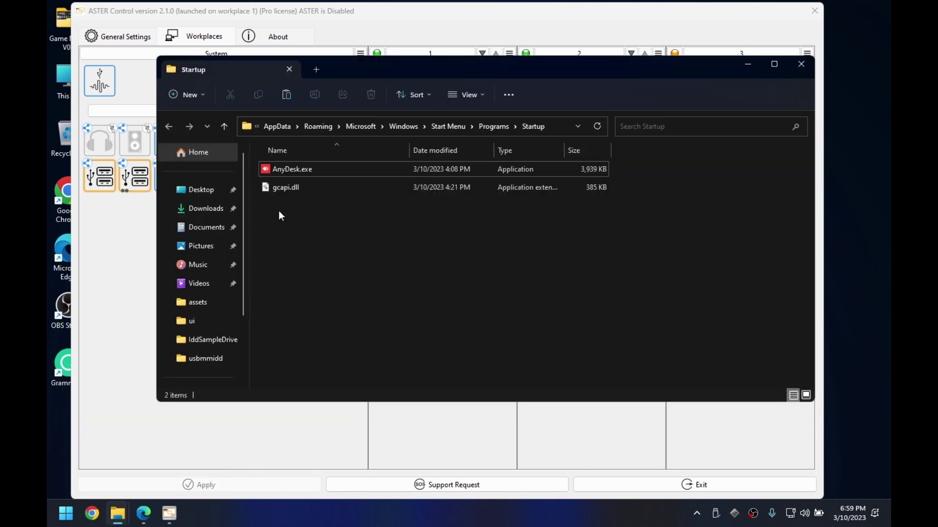
Launch AnyDesk from the Startup folder, abandon setting an unattended access password, and close AnyDesk.
{"action": "left_click", "coordinate": [282, 166]}
{"action": "double_click", "coordinate": [298, 174]}
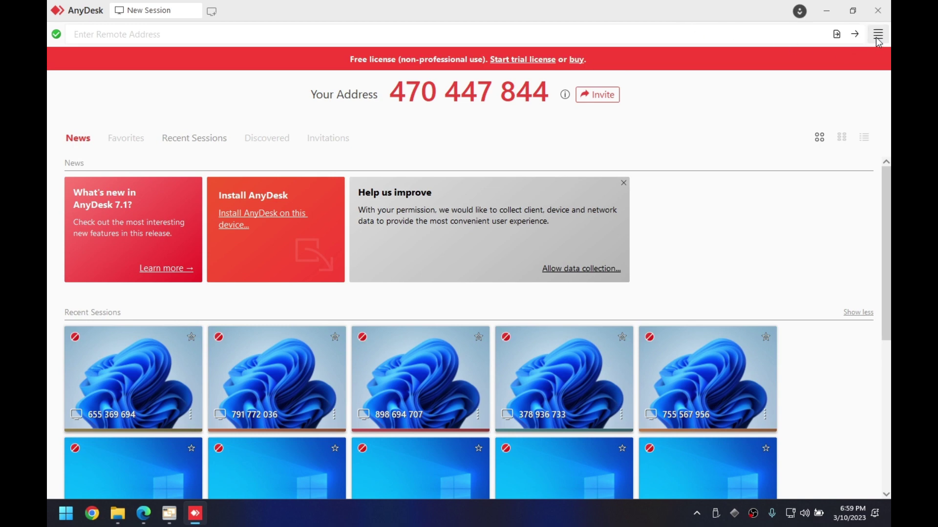
{"action": "left_click", "coordinate": [877, 35]}
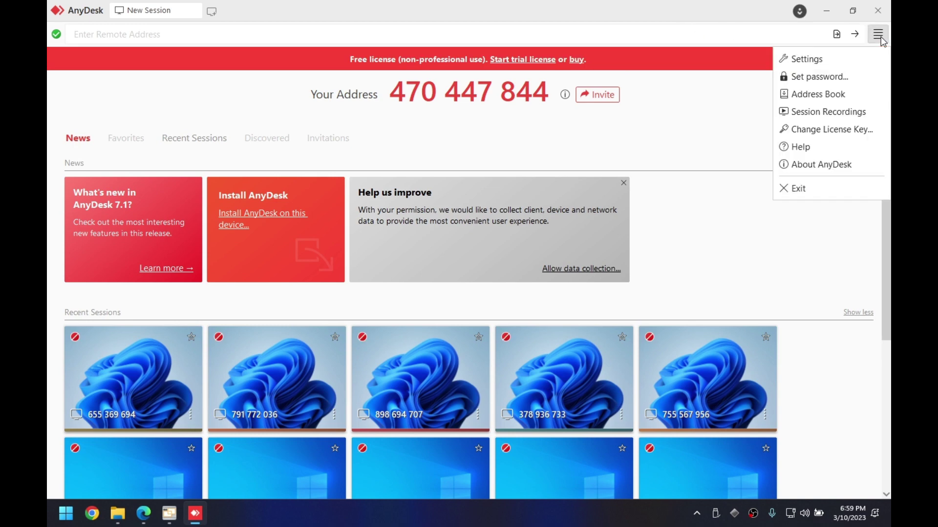
{"action": "left_click", "coordinate": [855, 77]}
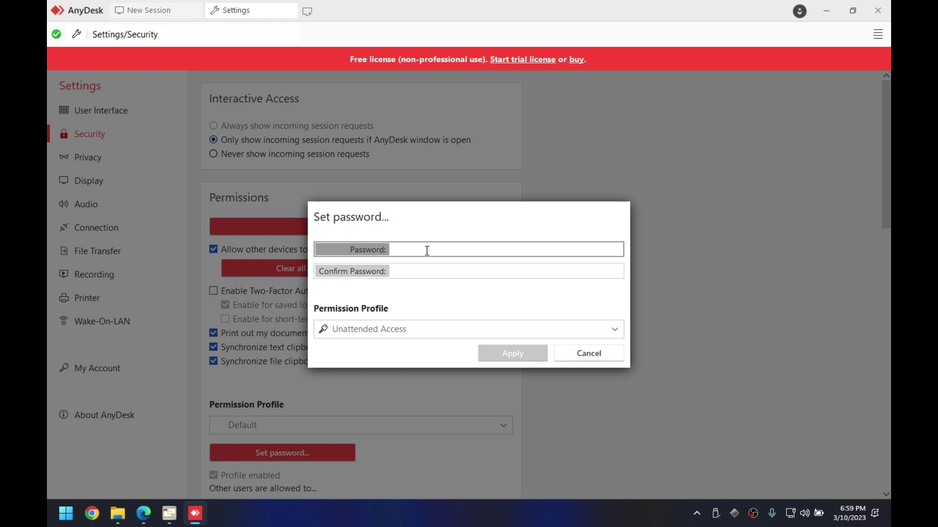
{"action": "left_click", "coordinate": [405, 272]}
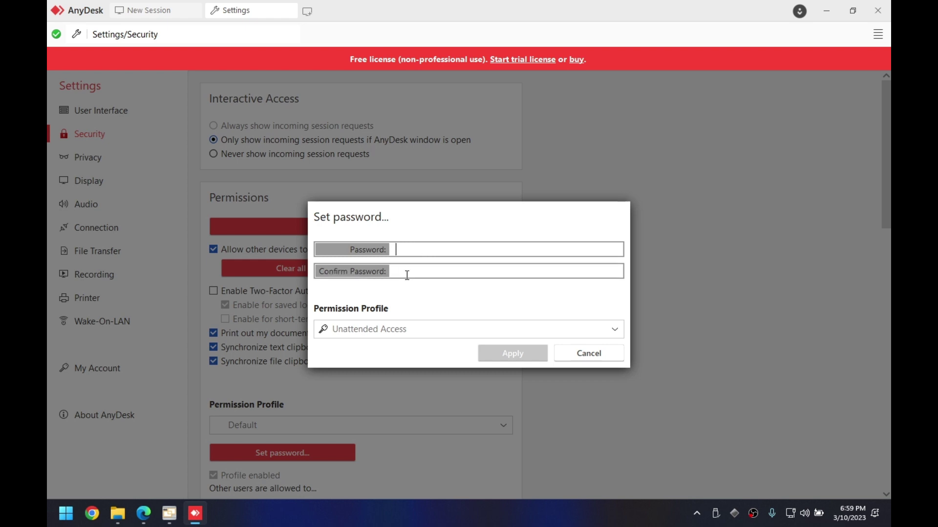
{"action": "left_click", "coordinate": [414, 247]}
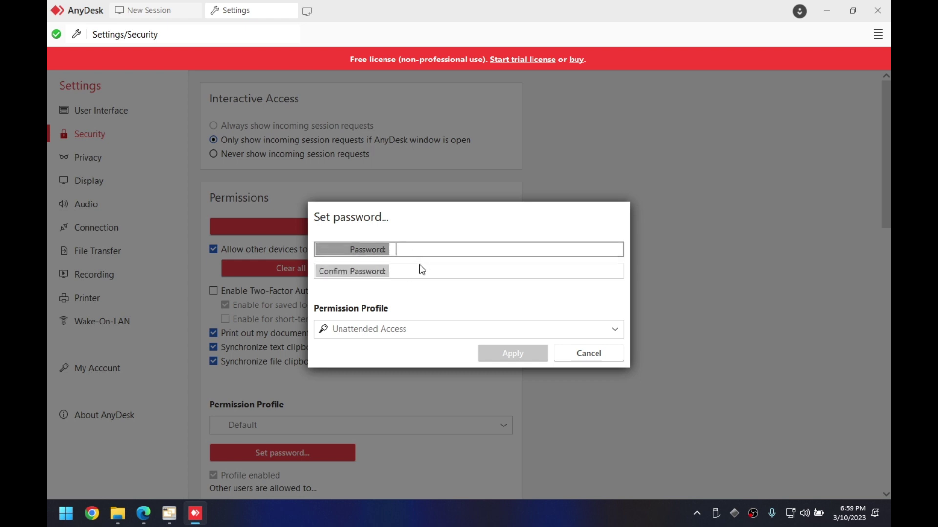
{"action": "left_click", "coordinate": [589, 354]}
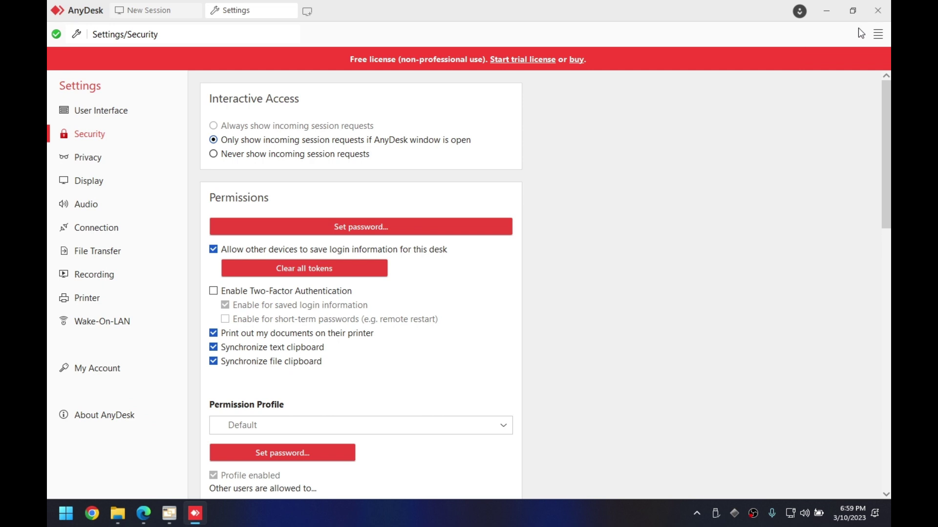
{"action": "left_click", "coordinate": [877, 8]}
Close the Startup folder, then enable ASTER in General Settings and accept the reboot prompt.
{"action": "left_click", "coordinate": [593, 249]}
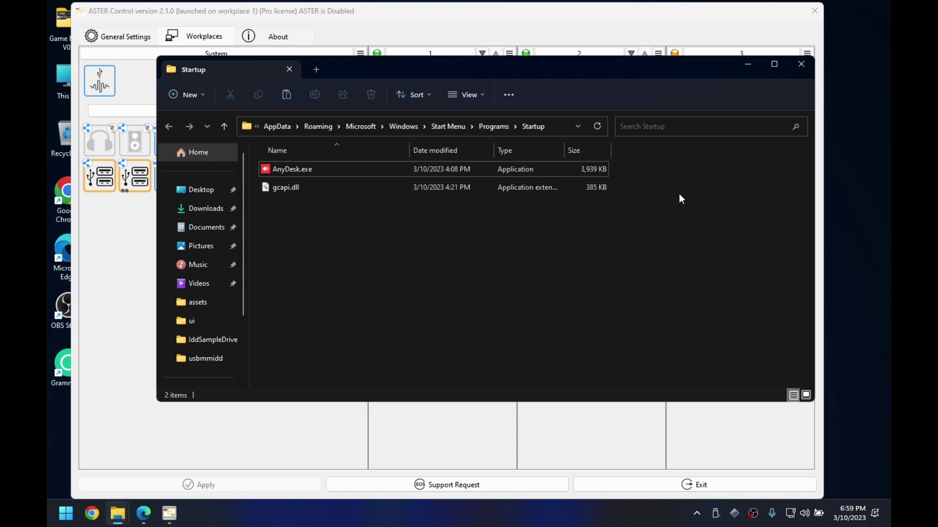
{"action": "left_click", "coordinate": [801, 64]}
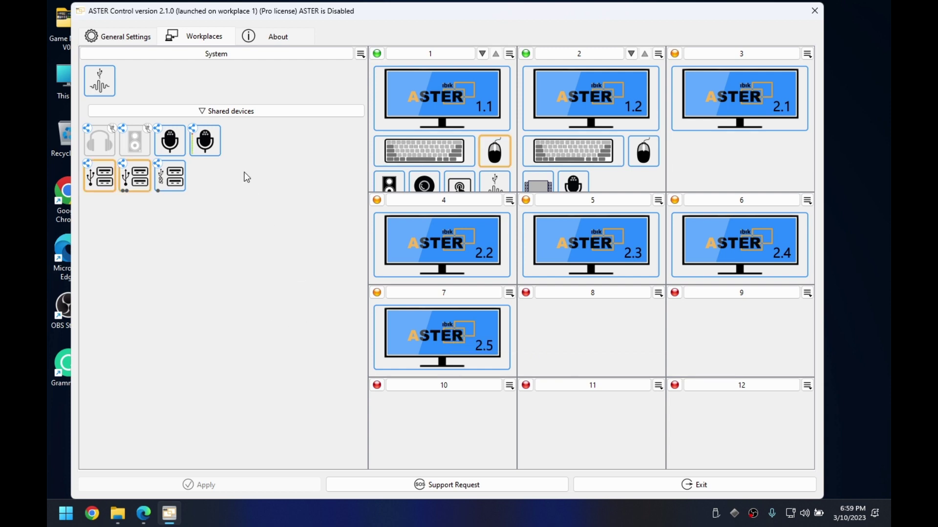
{"action": "left_click", "coordinate": [118, 36]}
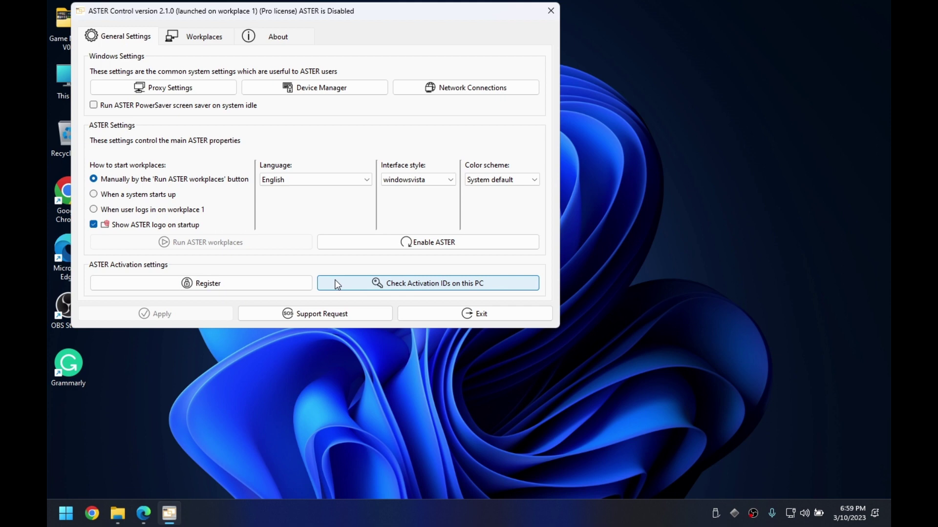
{"action": "left_click", "coordinate": [428, 245]}
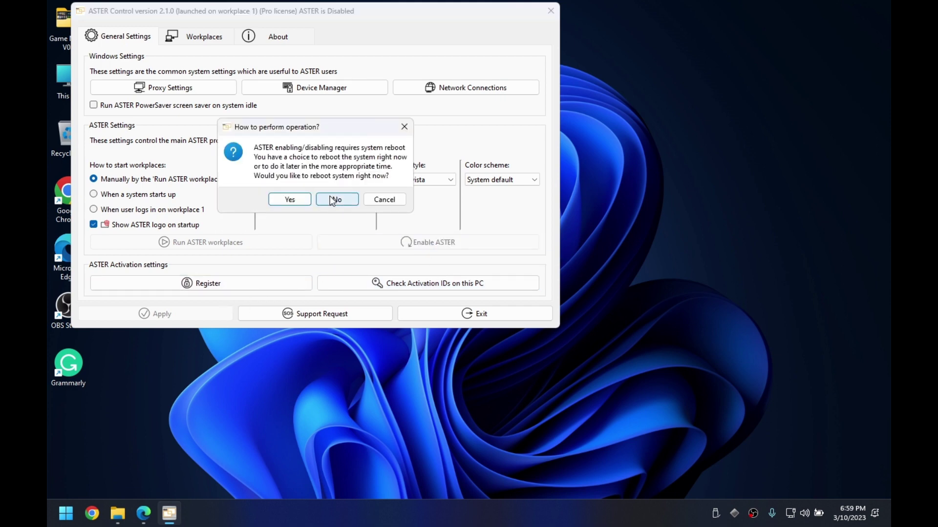
{"action": "left_click", "coordinate": [290, 200]}
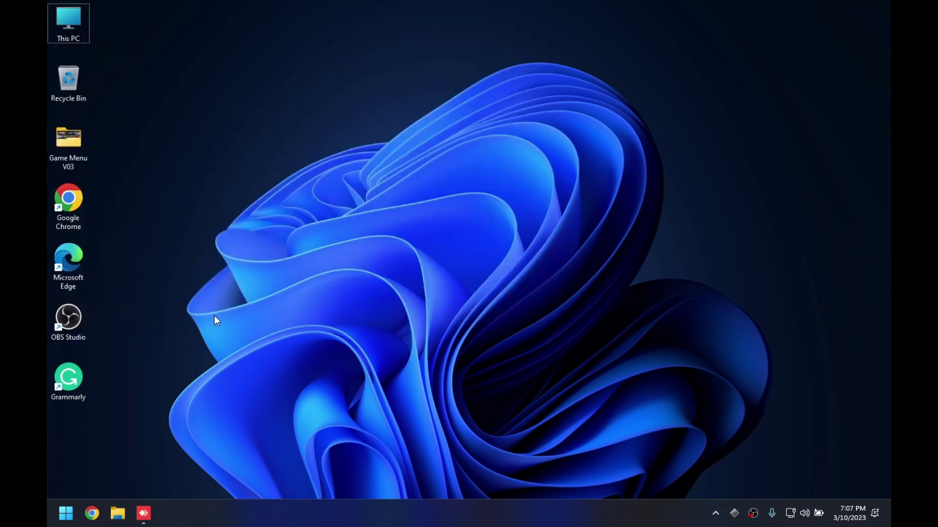
Launch ASTER Control via Start search, check the Workplaces tab, then bring AnyDesk forward.
{"action": "left_click", "coordinate": [66, 514]}
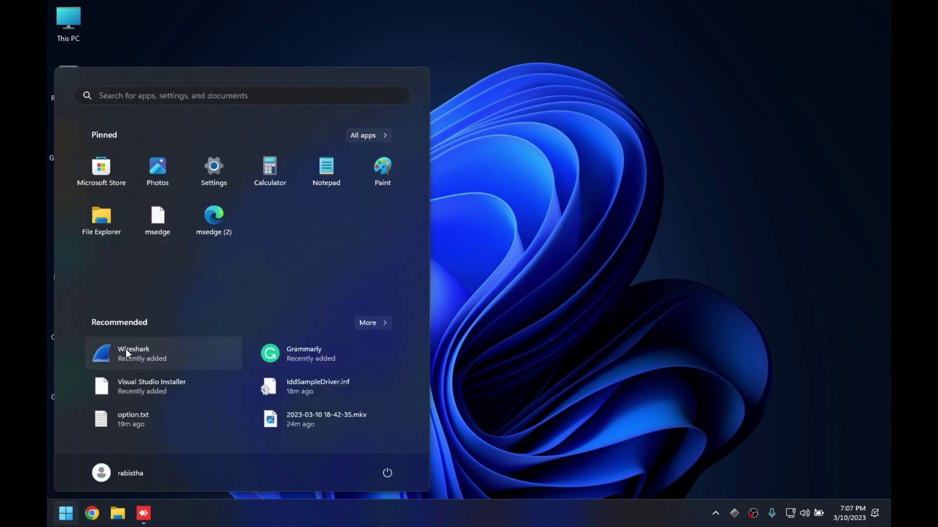
{"action": "type", "text": "ASTER"}
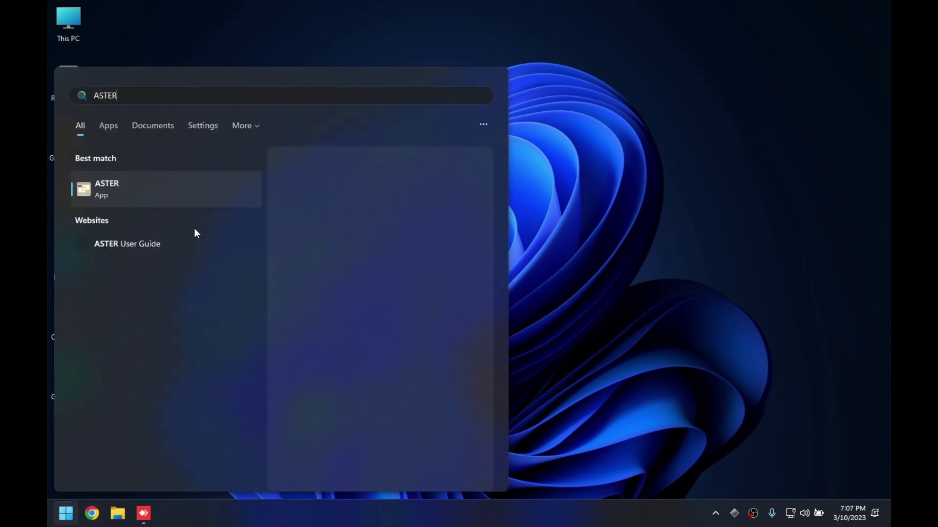
{"action": "left_click", "coordinate": [124, 189]}
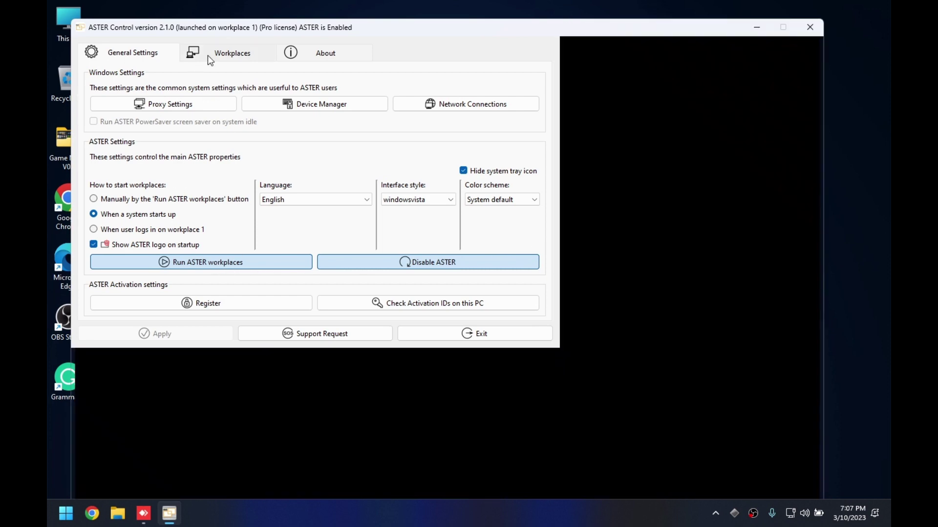
{"action": "left_click", "coordinate": [207, 55]}
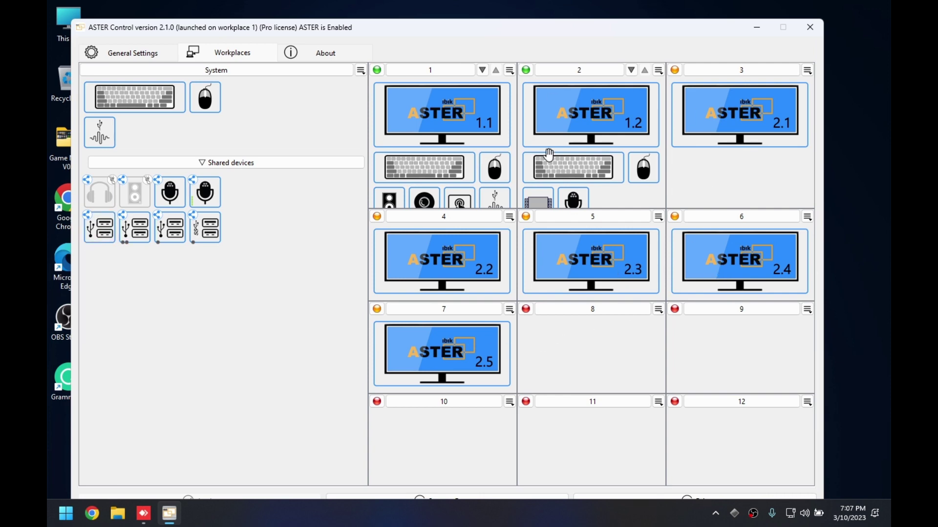
{"action": "left_click", "coordinate": [149, 516]}
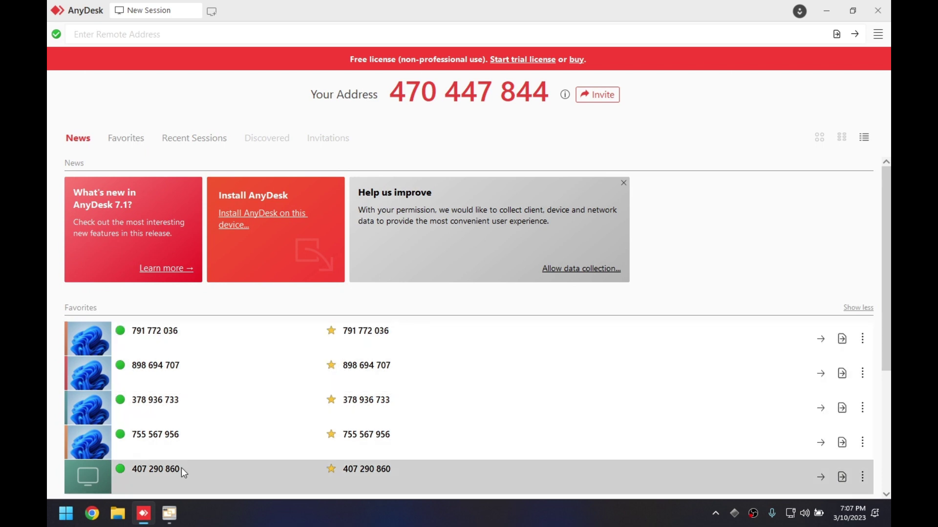
Connect to favourite remote desks, snapping the first session window into the top-right quarter.
{"action": "key", "text": "Up"}
{"action": "key", "text": "Up"}
{"action": "key", "text": "Up"}
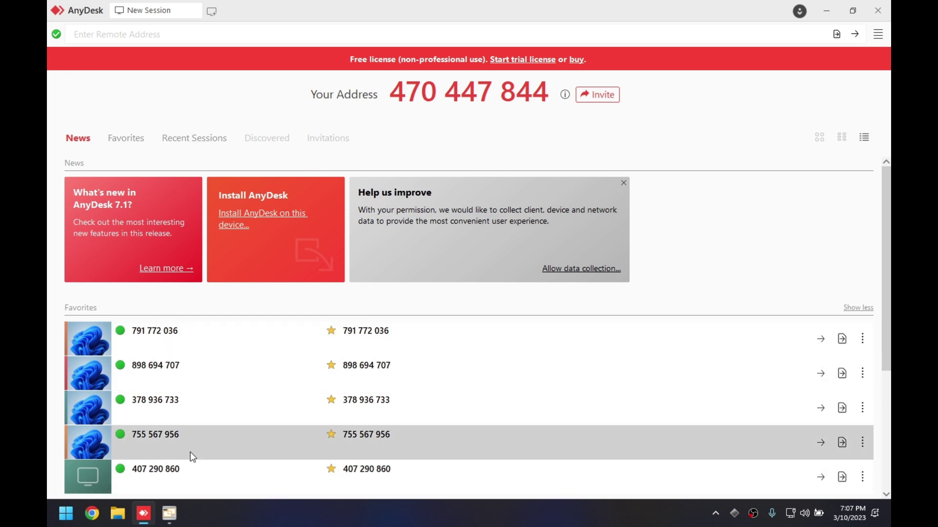
{"action": "double_click", "coordinate": [157, 338]}
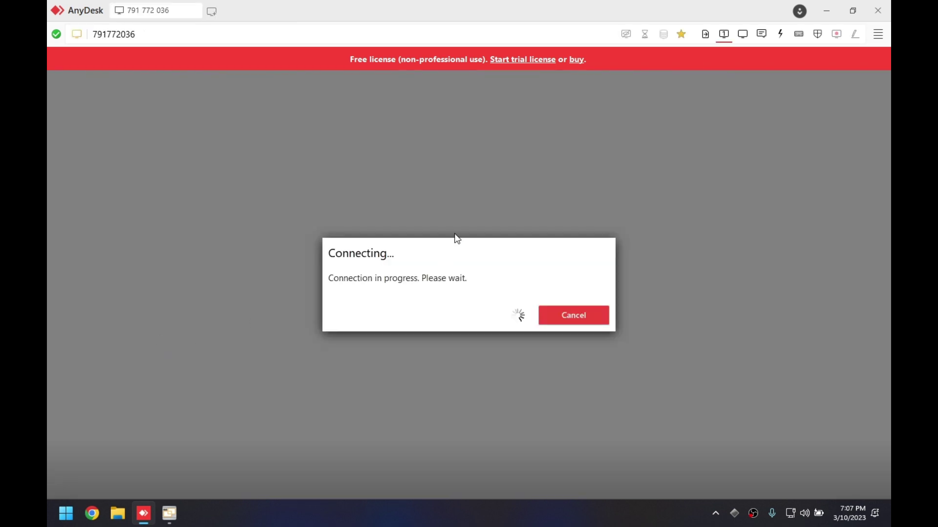
{"action": "left_click_drag", "start_coordinate": [578, 6], "coordinate": [645, 21]}
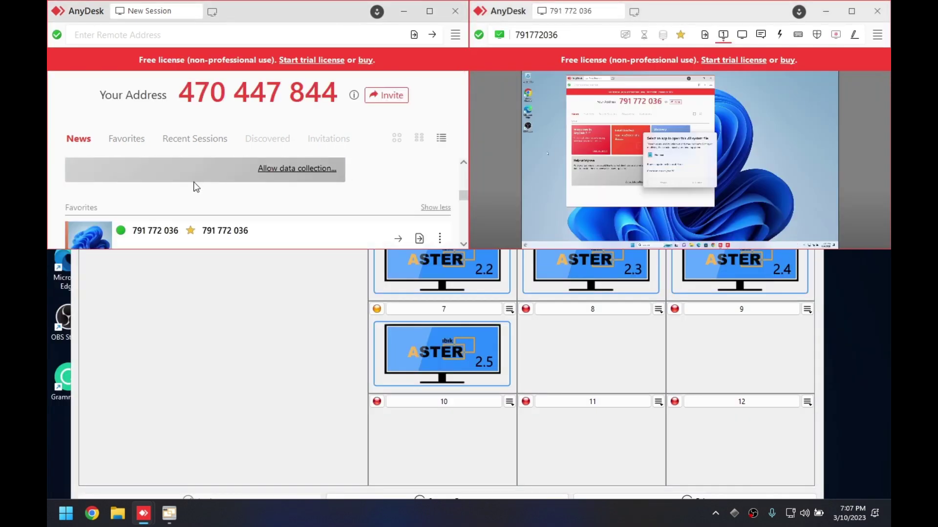
{"action": "scroll", "coordinate": [170, 193], "scroll_direction": "down", "scroll_amount": 2}
{"action": "left_click", "coordinate": [154, 202]}
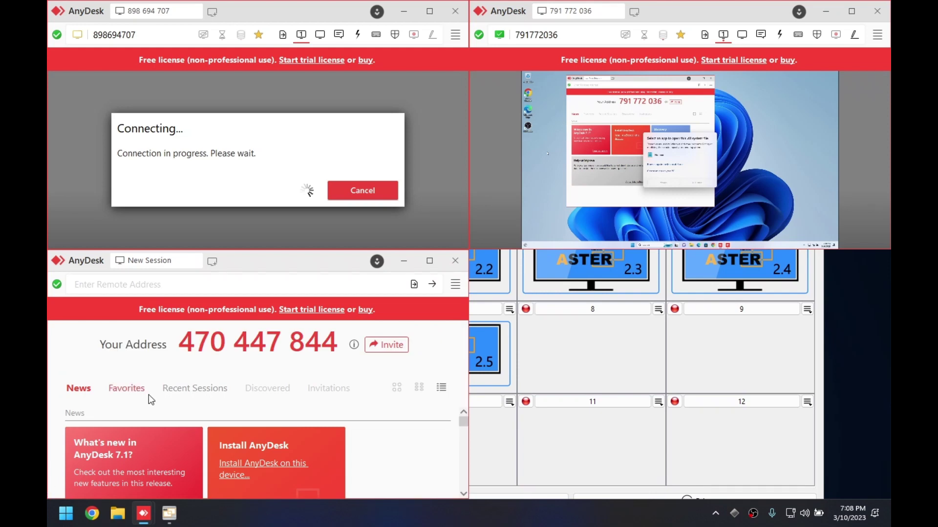
{"action": "left_click", "coordinate": [148, 394]}
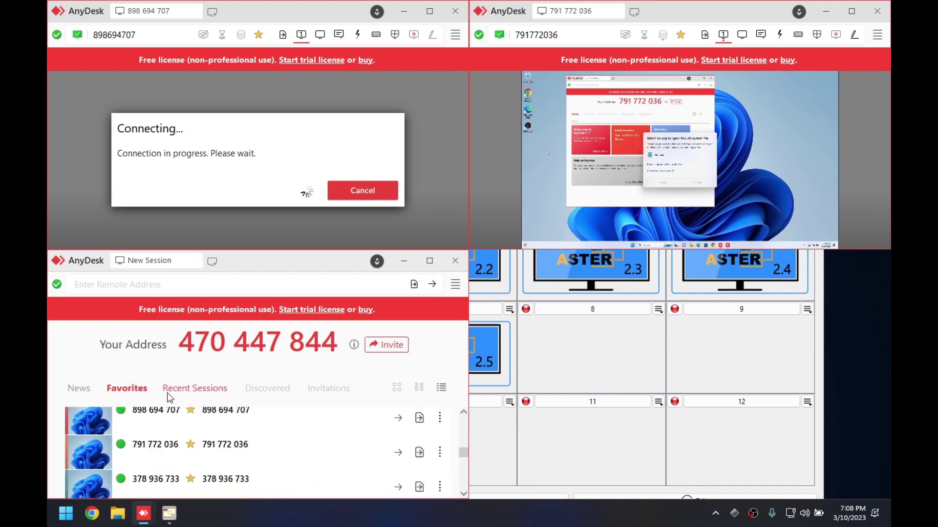
{"action": "left_click", "coordinate": [148, 446]}
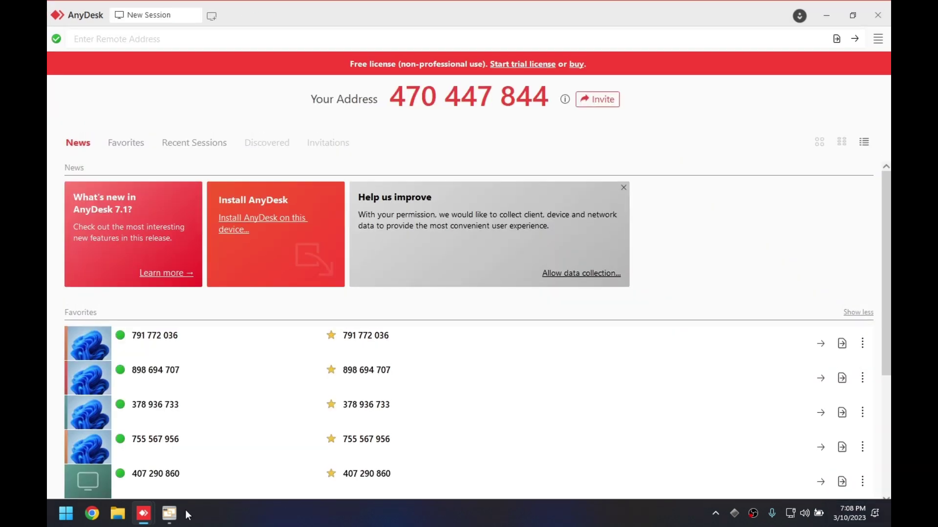
Close the ASTER Control window.
{"action": "left_click", "coordinate": [169, 514]}
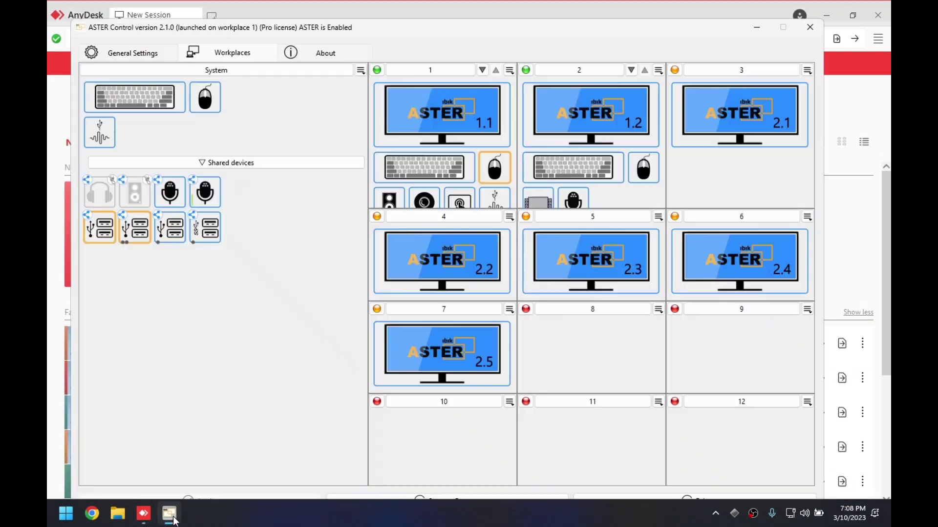
{"action": "left_click", "coordinate": [809, 27]}
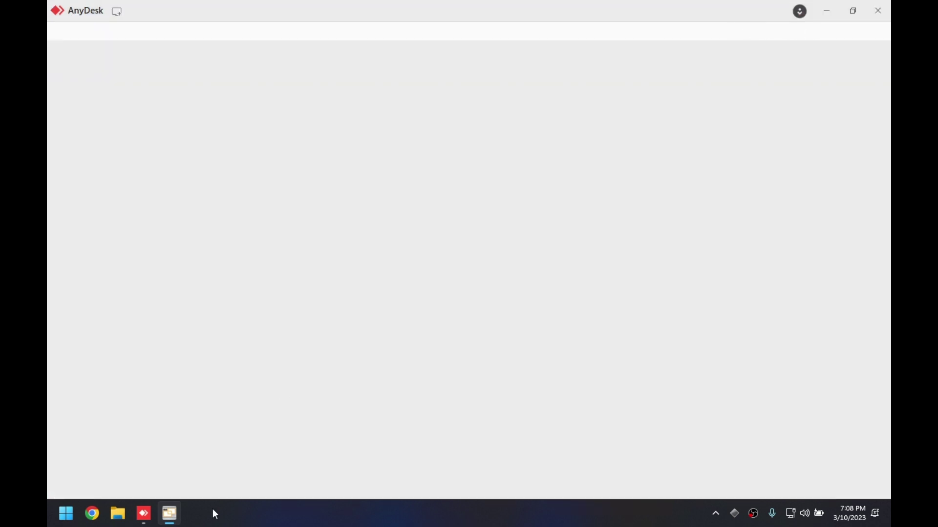
{"action": "left_click", "coordinate": [171, 513]}
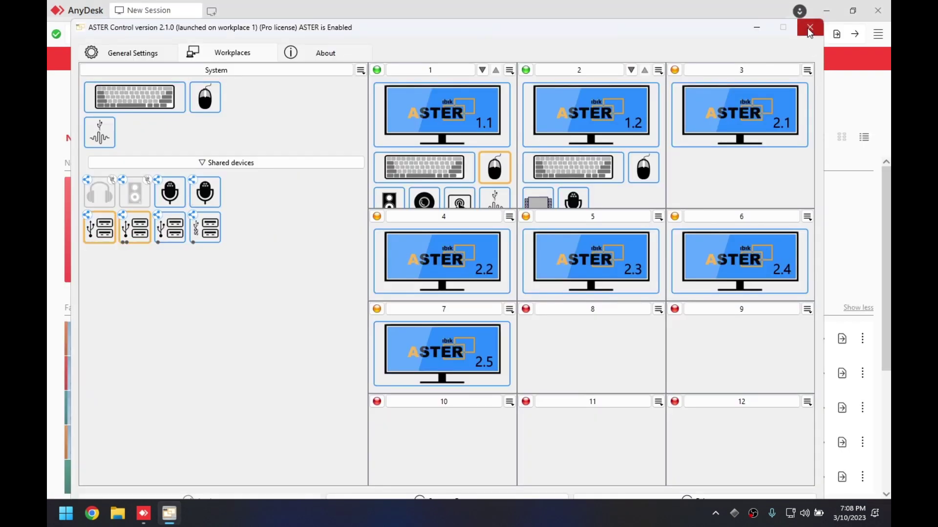
{"action": "left_click", "coordinate": [808, 27]}
Snap AnyDesk, connect the recent session windowed, and shrink the main window to tile sessions.
{"action": "key", "text": "super+Right"}
{"action": "key", "text": "super+Down"}
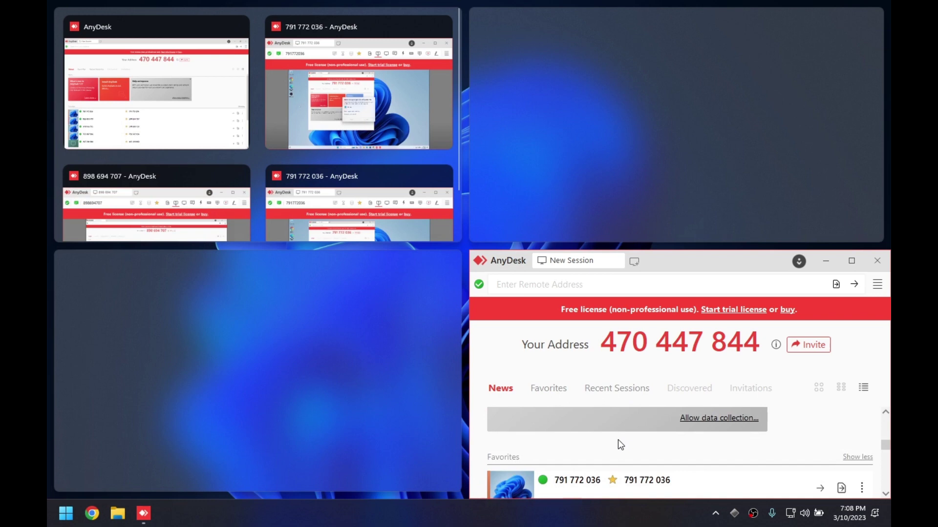
{"action": "left_click", "coordinate": [426, 336]}
{"action": "scroll", "coordinate": [688, 437], "scroll_direction": "down", "scroll_amount": 5}
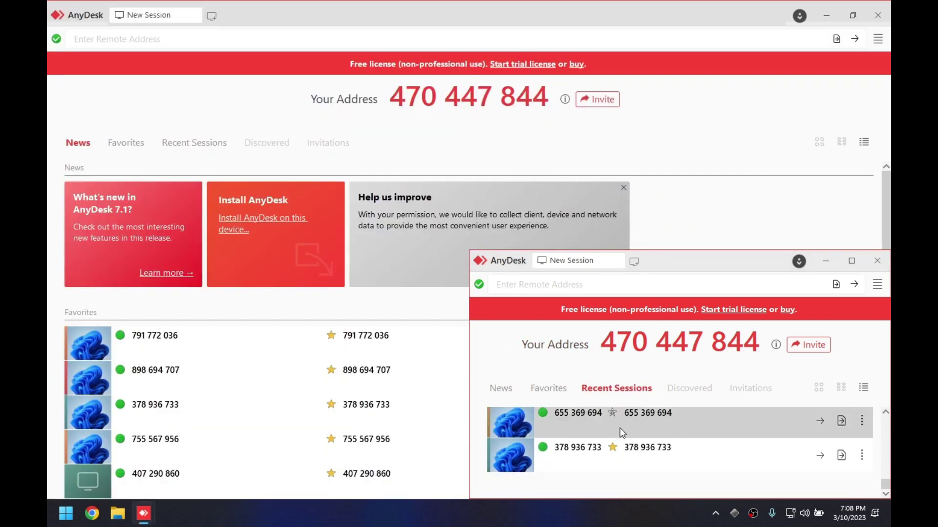
{"action": "left_click", "coordinate": [587, 427]}
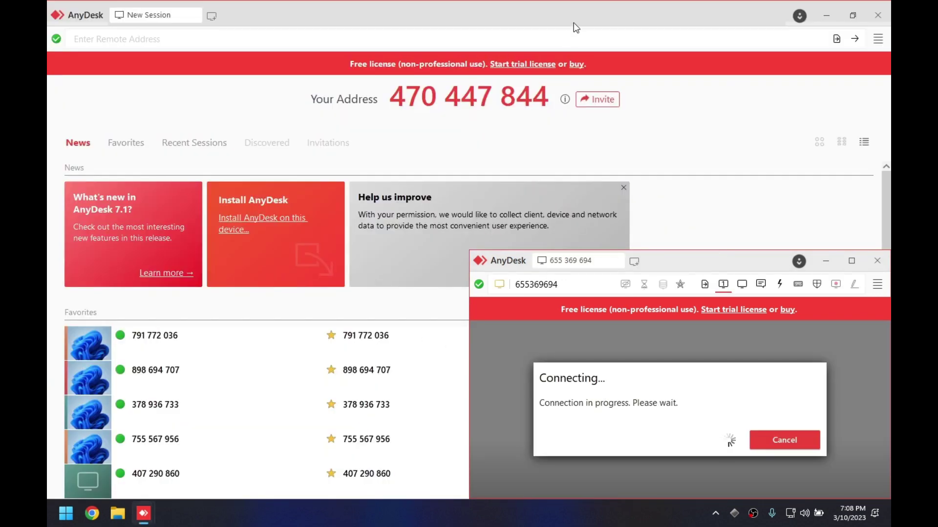
{"action": "key", "text": "ctrl+alt+shift+f"}
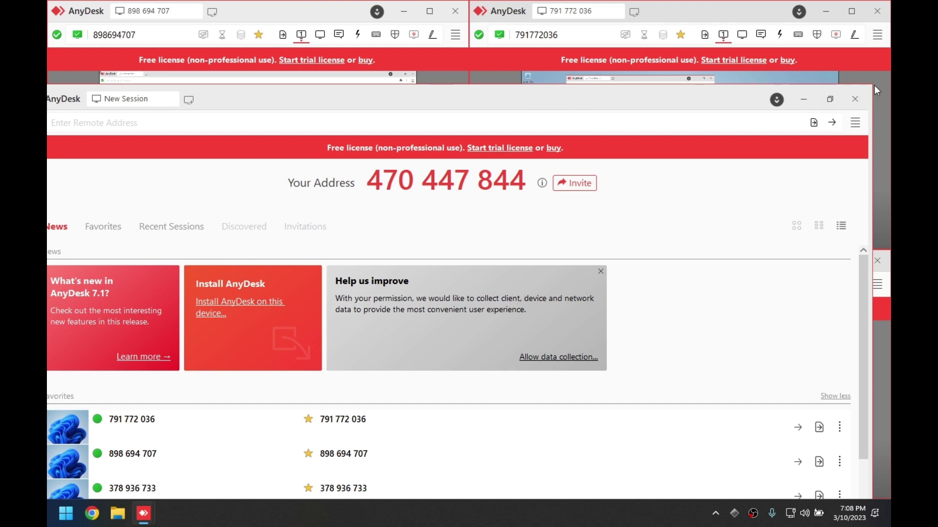
{"action": "left_click_drag", "start_coordinate": [872, 88], "coordinate": [330, 194]}
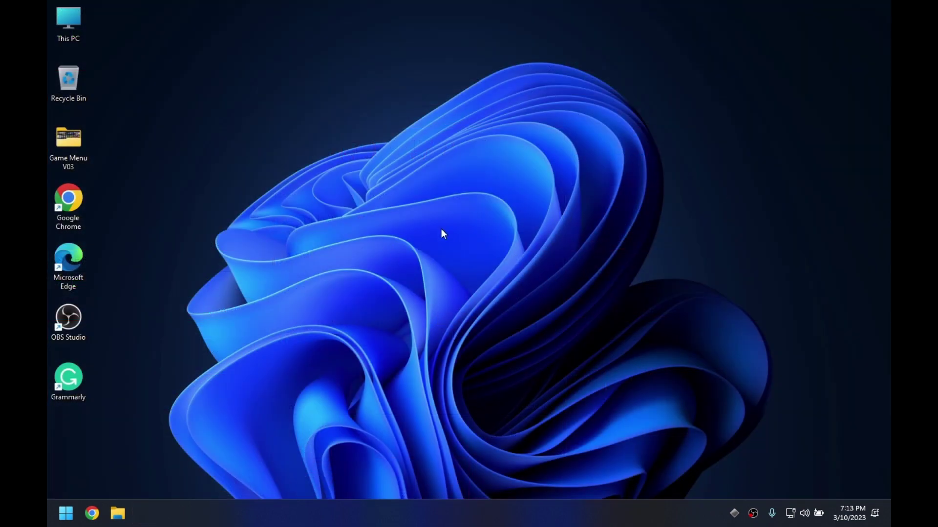
{"action": "right_click", "coordinate": [222, 509]}
{"action": "left_click", "coordinate": [245, 466]}
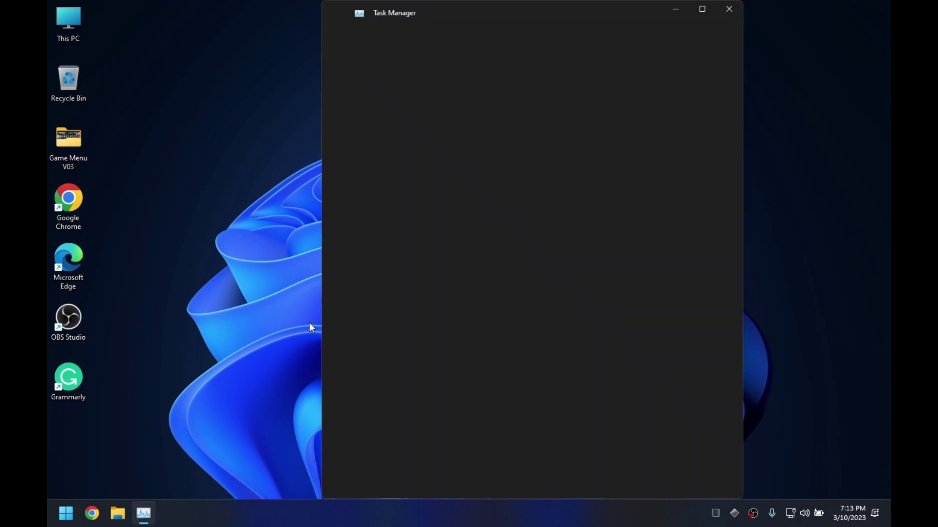
{"action": "left_click", "coordinate": [703, 10]}
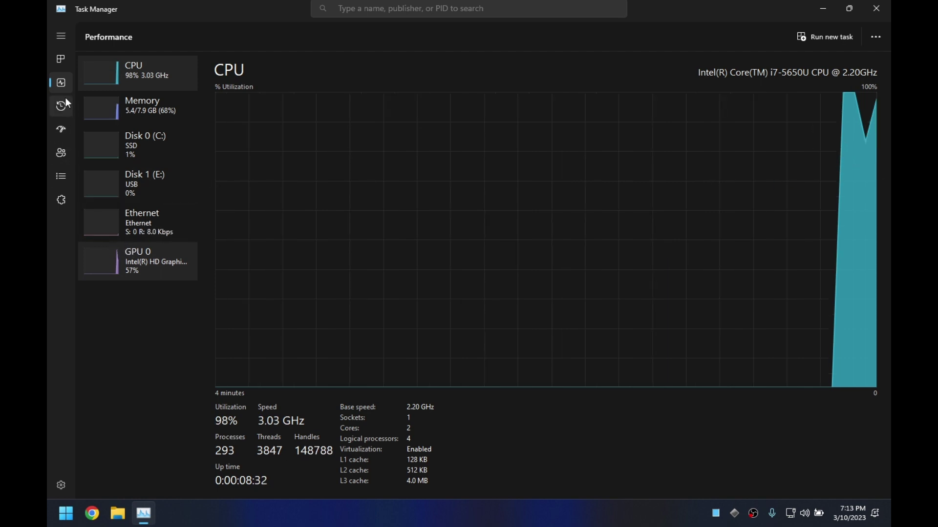
{"action": "left_click", "coordinate": [60, 179]}
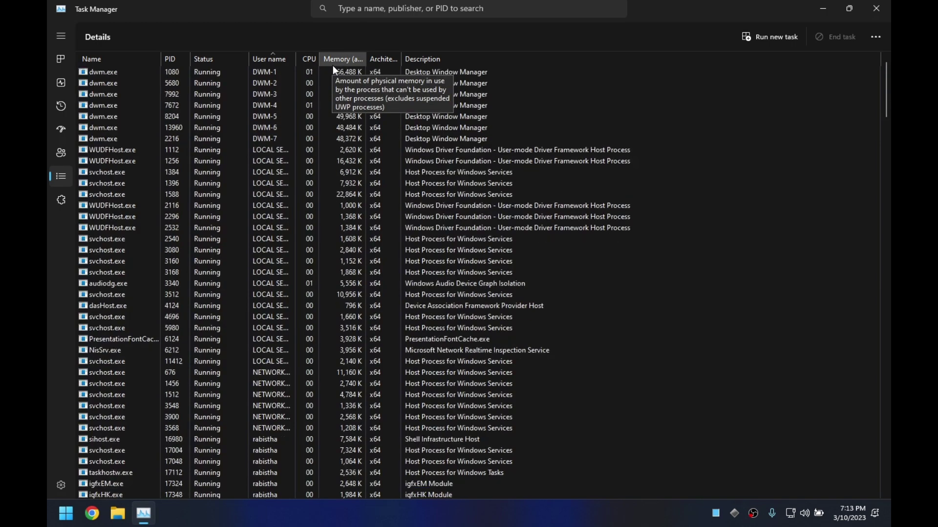
{"action": "left_click", "coordinate": [340, 58]}
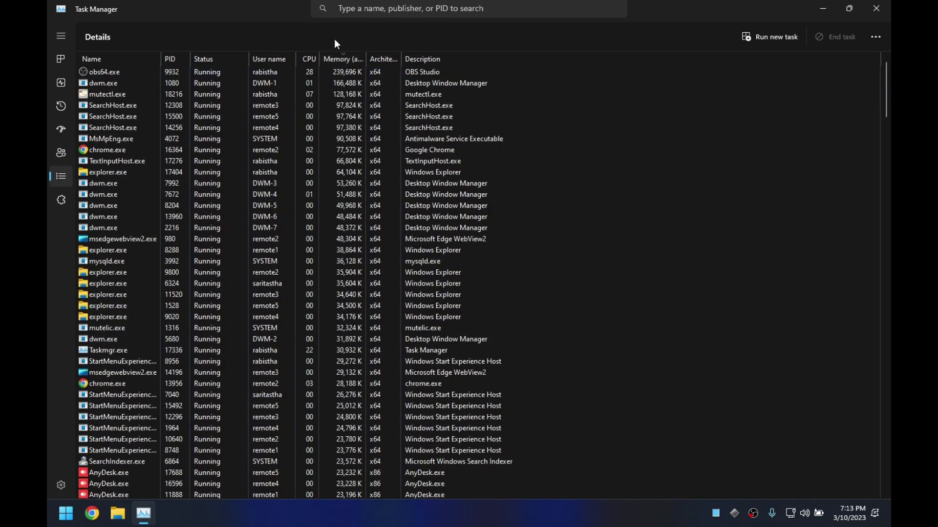
{"action": "scroll", "coordinate": [356, 74], "scroll_direction": "down", "scroll_amount": 3}
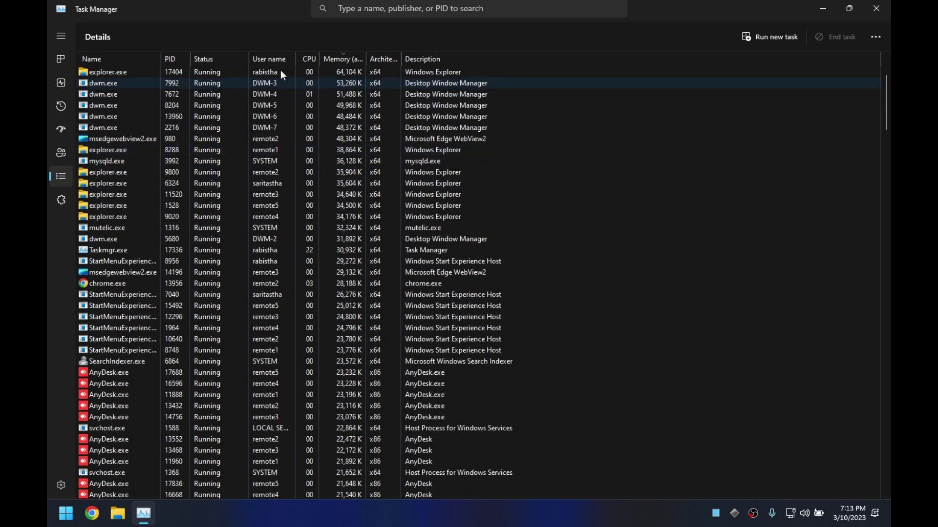
{"action": "left_click", "coordinate": [271, 59]}
{"action": "scroll", "coordinate": [287, 220], "scroll_direction": "down", "scroll_amount": 9}
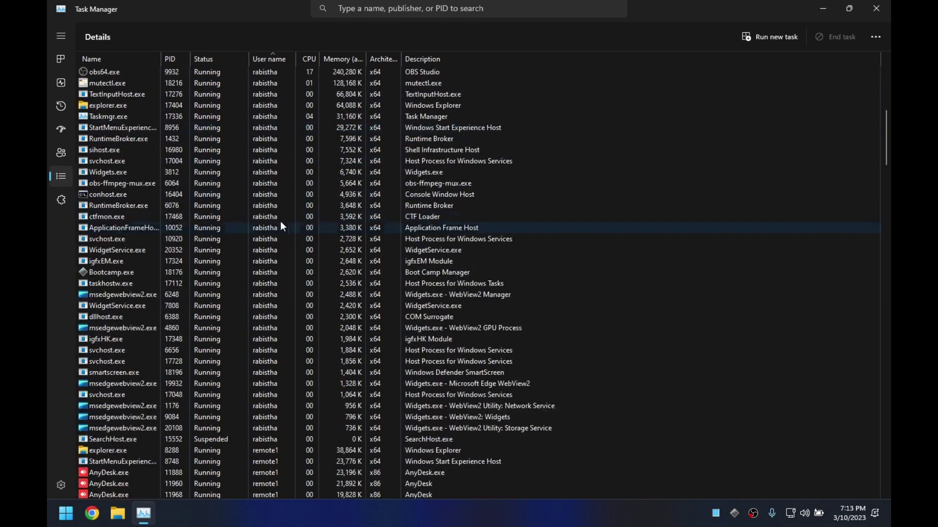
{"action": "scroll", "coordinate": [286, 218], "scroll_direction": "down", "scroll_amount": 20}
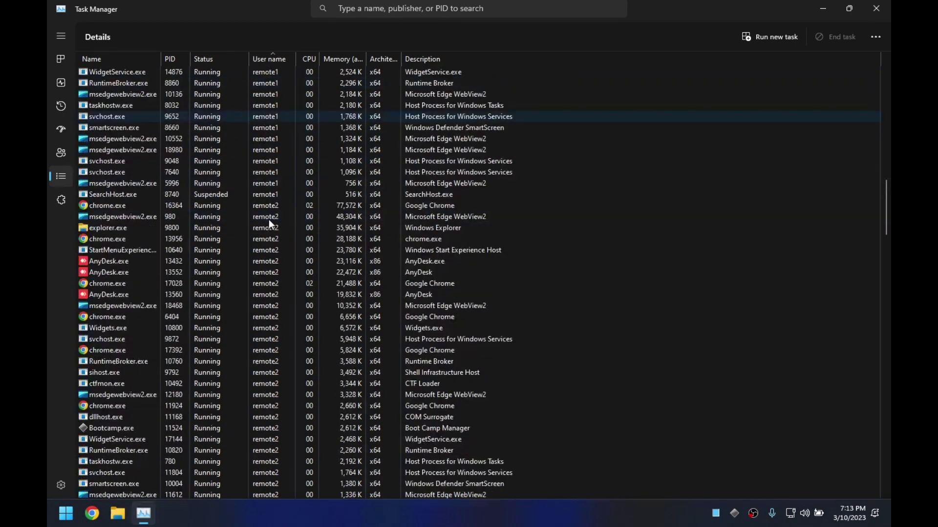
{"action": "scroll", "coordinate": [289, 225], "scroll_direction": "down", "scroll_amount": 20}
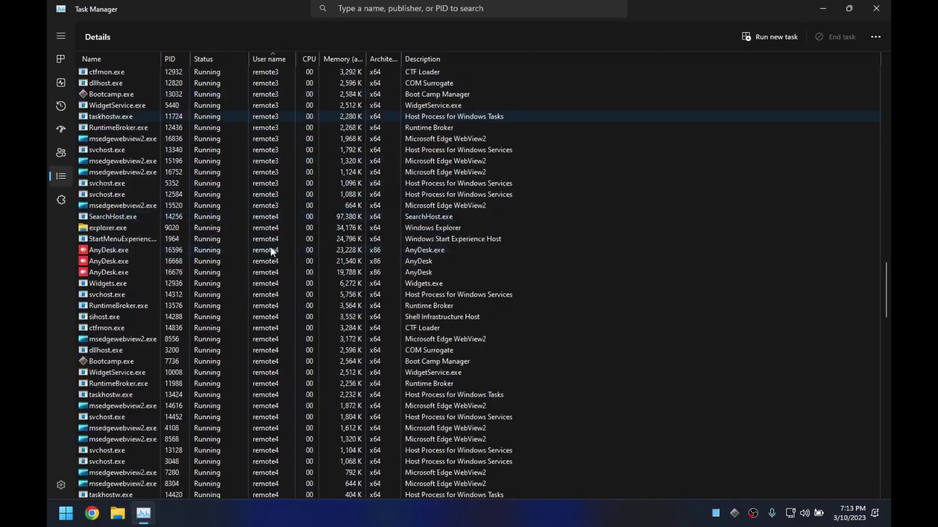
{"action": "scroll", "coordinate": [272, 249], "scroll_direction": "down", "scroll_amount": 15}
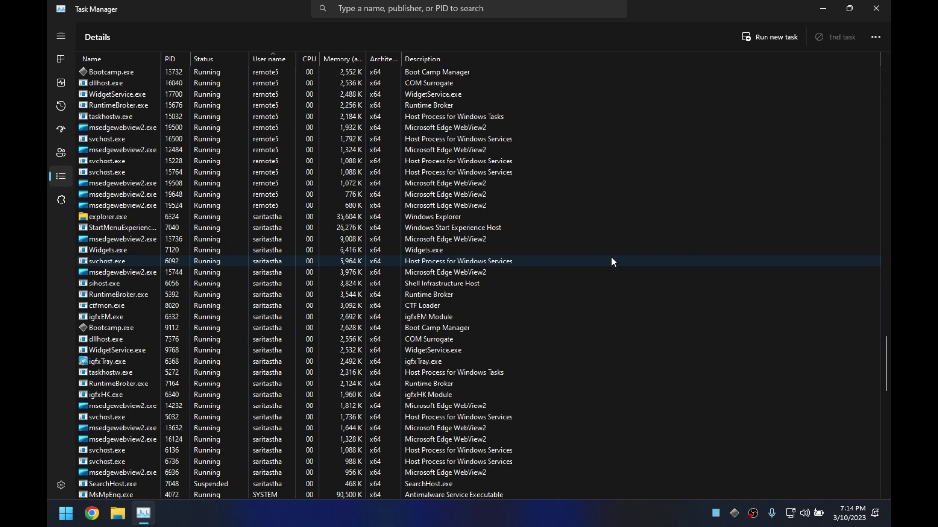
{"action": "left_click", "coordinate": [879, 10]}
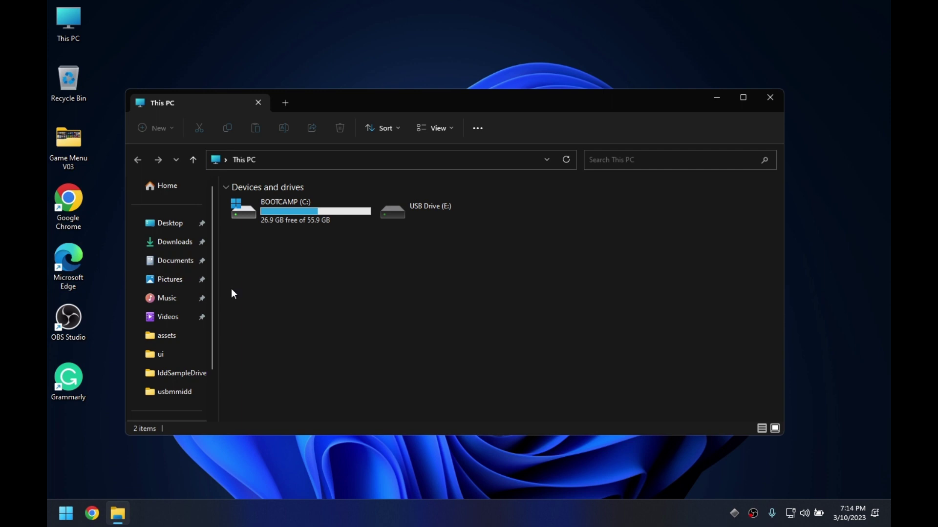
Open drive C: and go into the IddSampleDriver folder.
{"action": "double_click", "coordinate": [294, 221]}
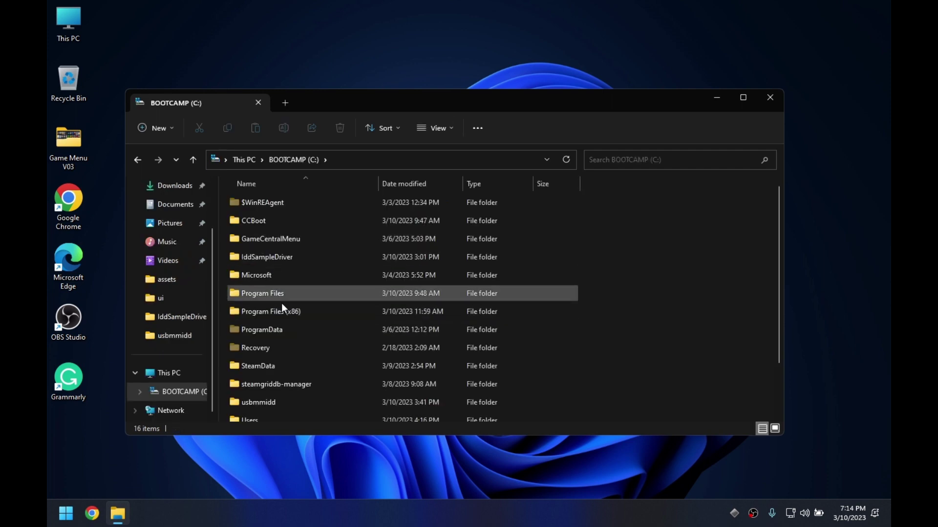
{"action": "scroll", "coordinate": [281, 302], "scroll_direction": "down", "scroll_amount": 1}
{"action": "scroll", "coordinate": [281, 262], "scroll_direction": "up", "scroll_amount": 1}
{"action": "double_click", "coordinate": [265, 257]}
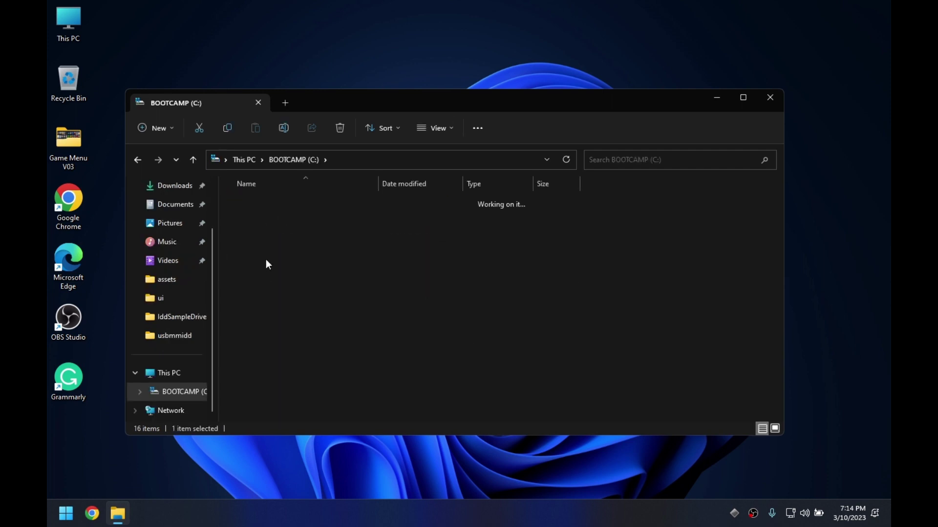
{"action": "left_click_drag", "start_coordinate": [338, 344], "coordinate": [412, 353]}
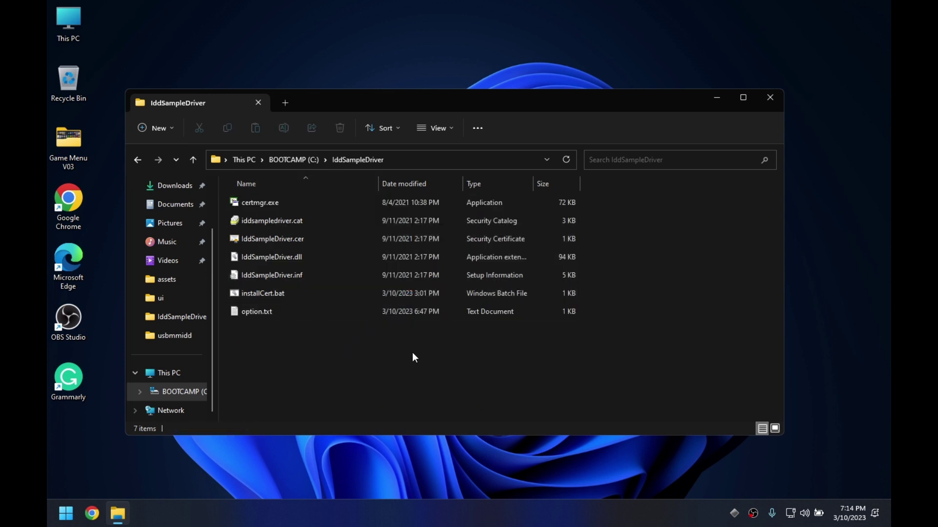